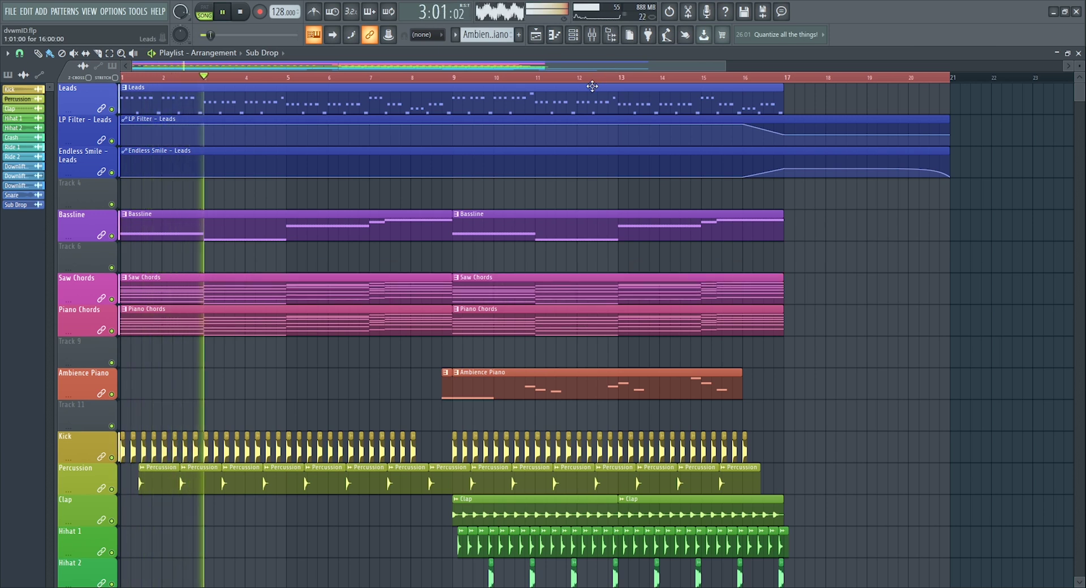
Look over all tracks of the arrangement from Leads to Sub Drop while the song plays.
{"action": "left_click_drag", "start_coordinate": [605, 63], "coordinate": [581, 68]}
{"action": "scroll", "coordinate": [570, 137], "scroll_direction": "down", "scroll_amount": 3}
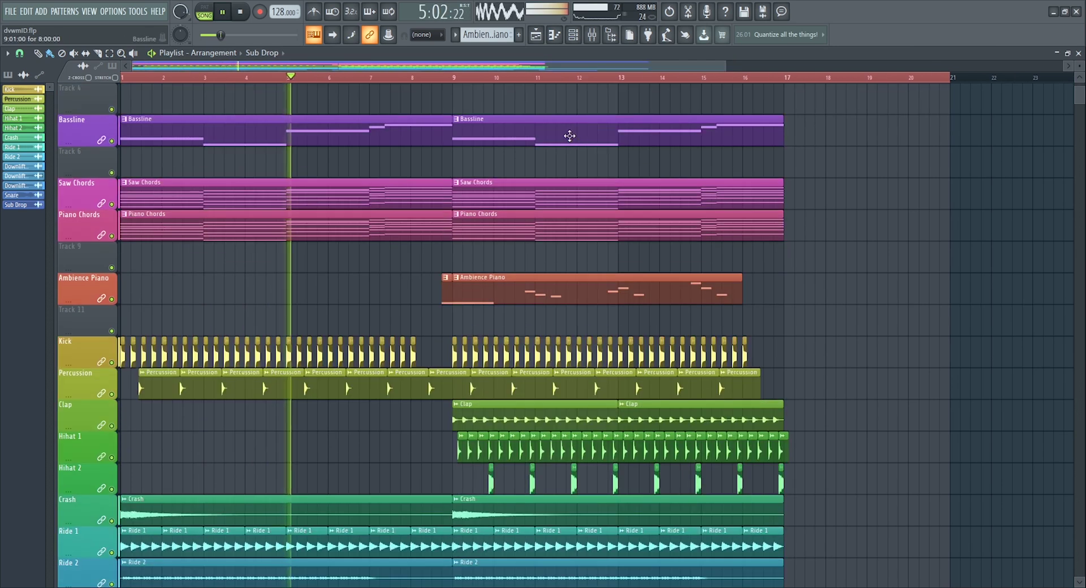
{"action": "scroll", "coordinate": [1082, 112], "scroll_direction": "down", "scroll_amount": 12}
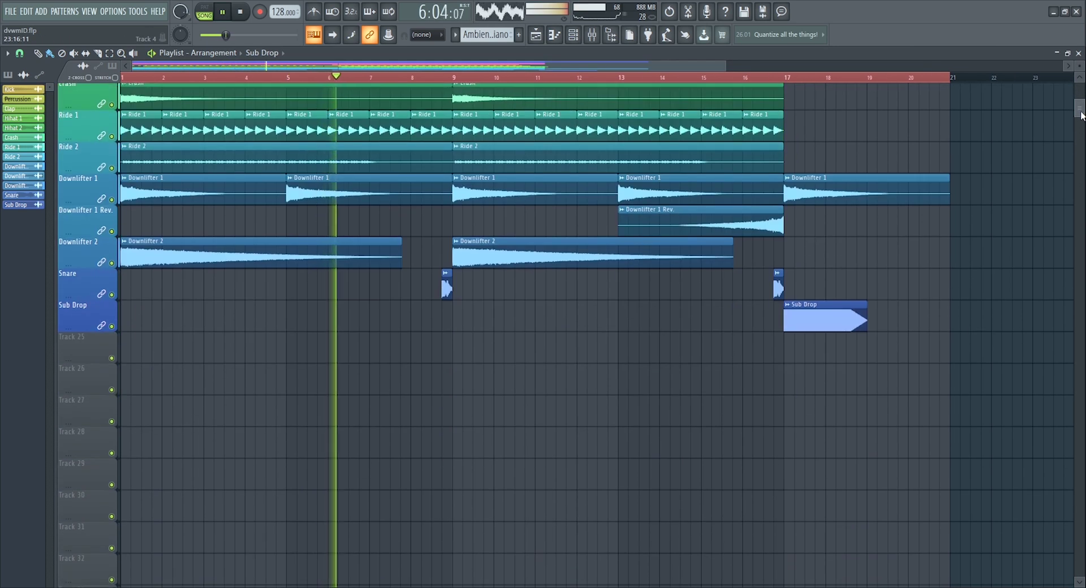
{"action": "scroll", "coordinate": [1082, 112], "scroll_direction": "up", "scroll_amount": 16}
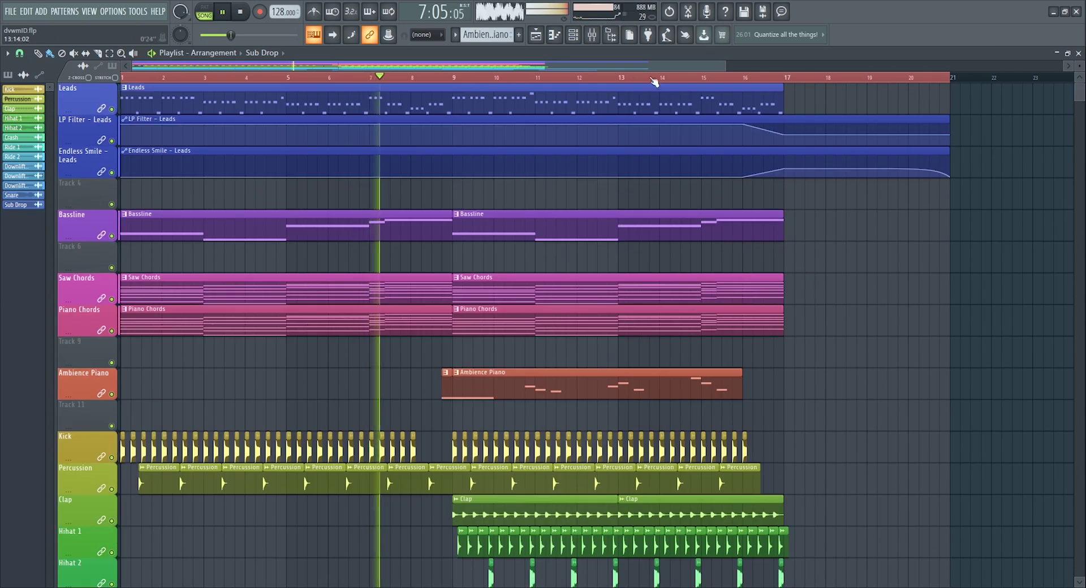
Review the project's channel list, then the mixer and the effects on its Master track.
{"action": "key", "text": "F6"}
{"action": "left_click_drag", "start_coordinate": [465, 58], "coordinate": [933, 57]}
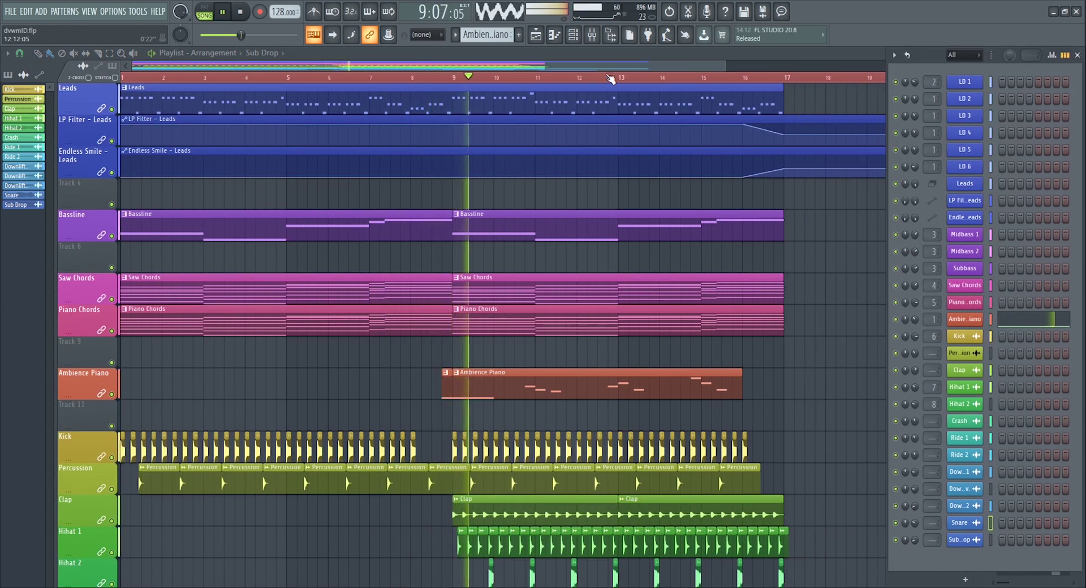
{"action": "left_click", "coordinate": [1078, 56]}
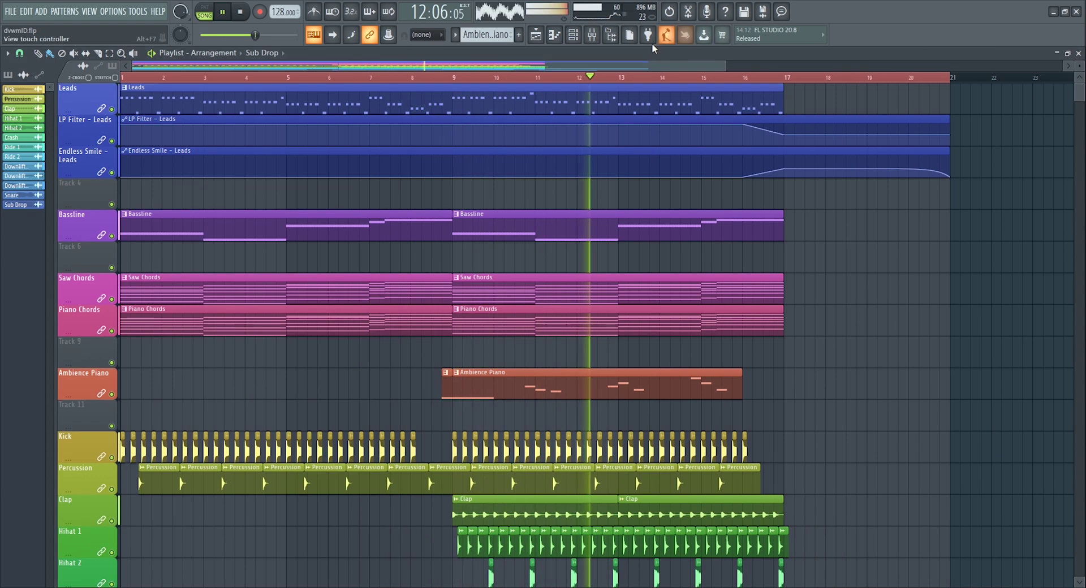
{"action": "left_click", "coordinate": [594, 40]}
{"action": "scroll", "coordinate": [463, 122], "scroll_direction": "left", "scroll_amount": 10}
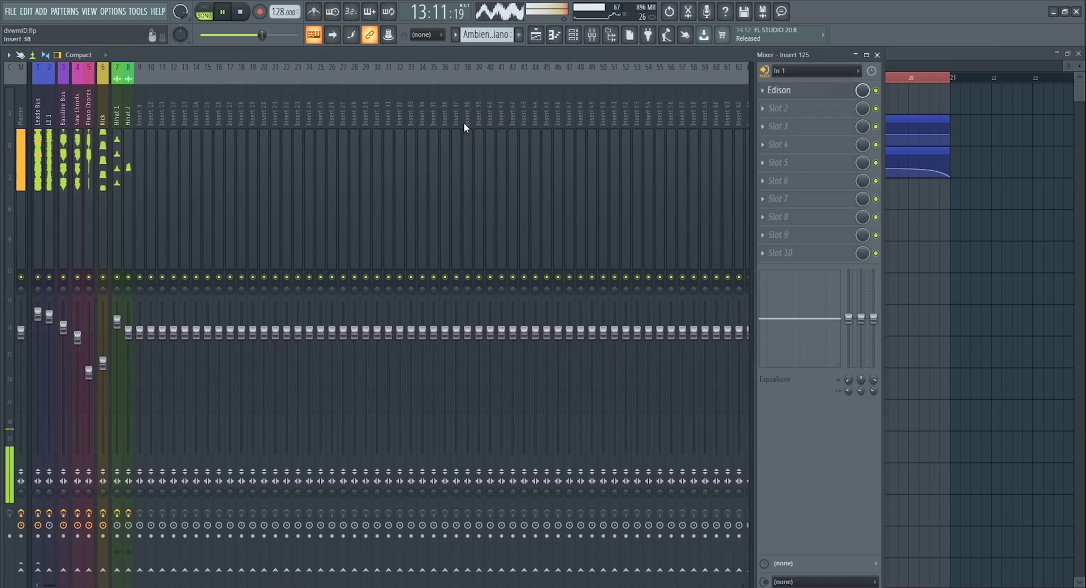
{"action": "left_click", "coordinate": [25, 151]}
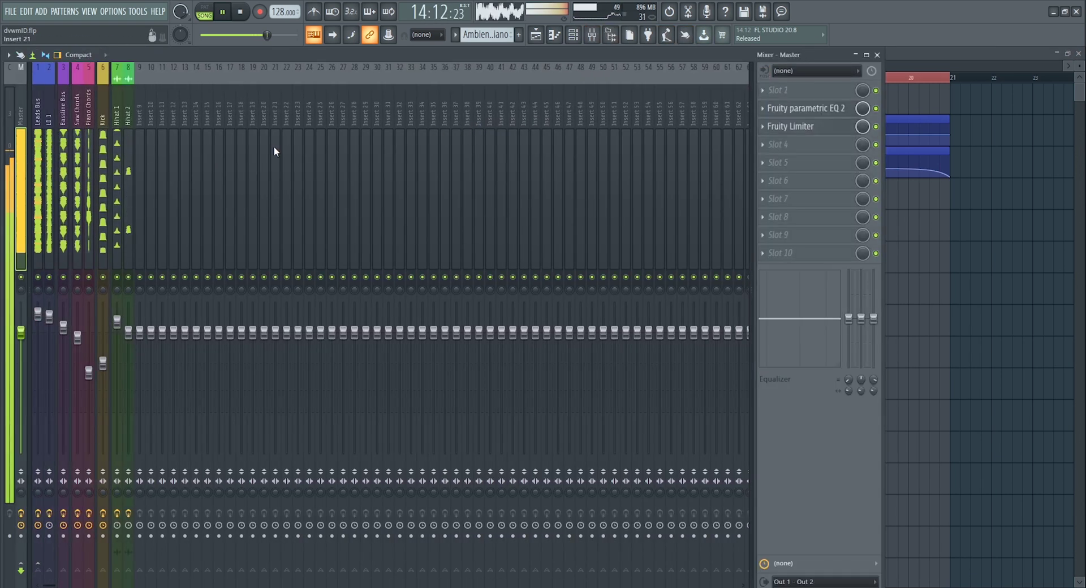
{"action": "left_click", "coordinate": [877, 55]}
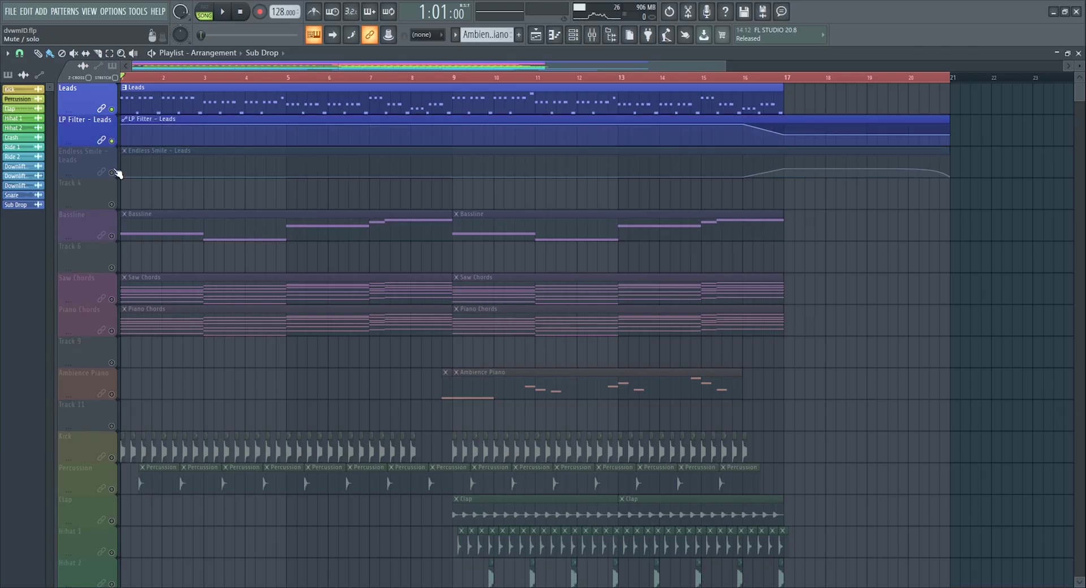
Unmute the Endless Smile - Leads track and play the lead tracks from the start with the channel list shown.
{"action": "left_click", "coordinate": [112, 172]}
{"action": "key", "text": "space"}
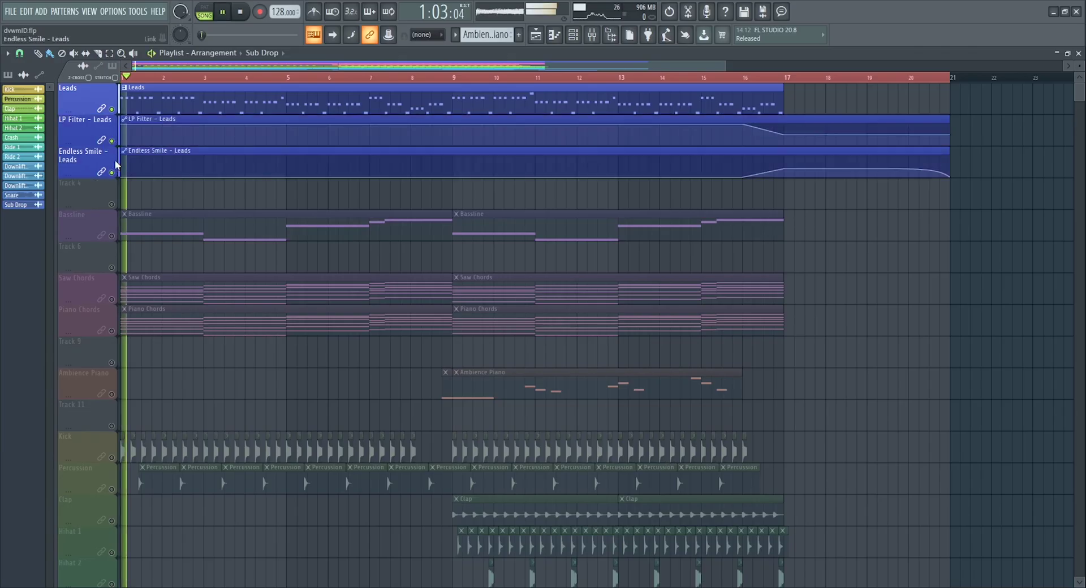
{"action": "left_click", "coordinate": [574, 35]}
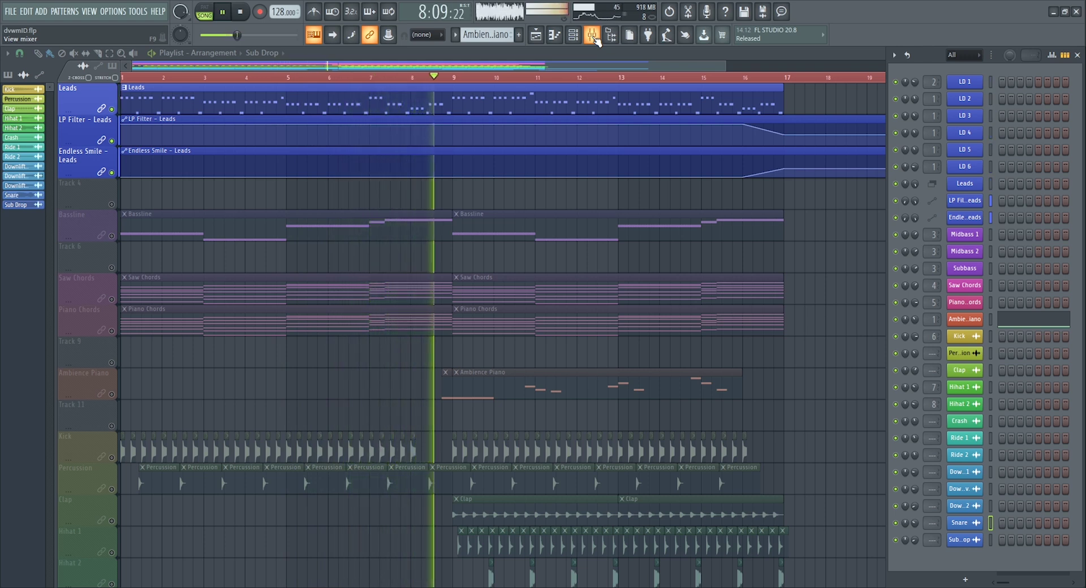
{"action": "key", "text": "space"}
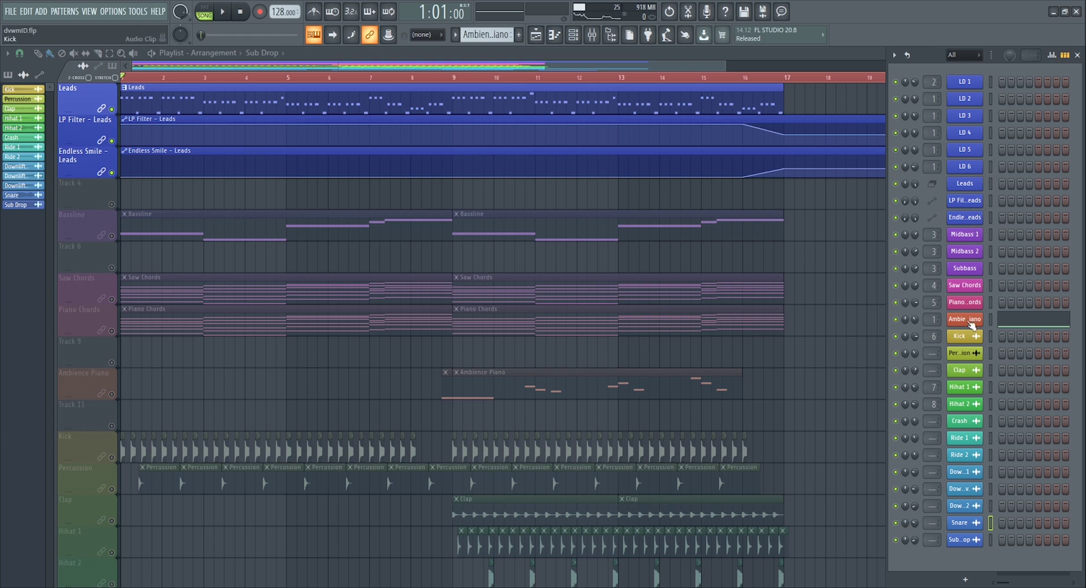
Examine the Nexus presets used by channels LD 1, LD 2, LD 3 and LD 4.
{"action": "left_click", "coordinate": [970, 86]}
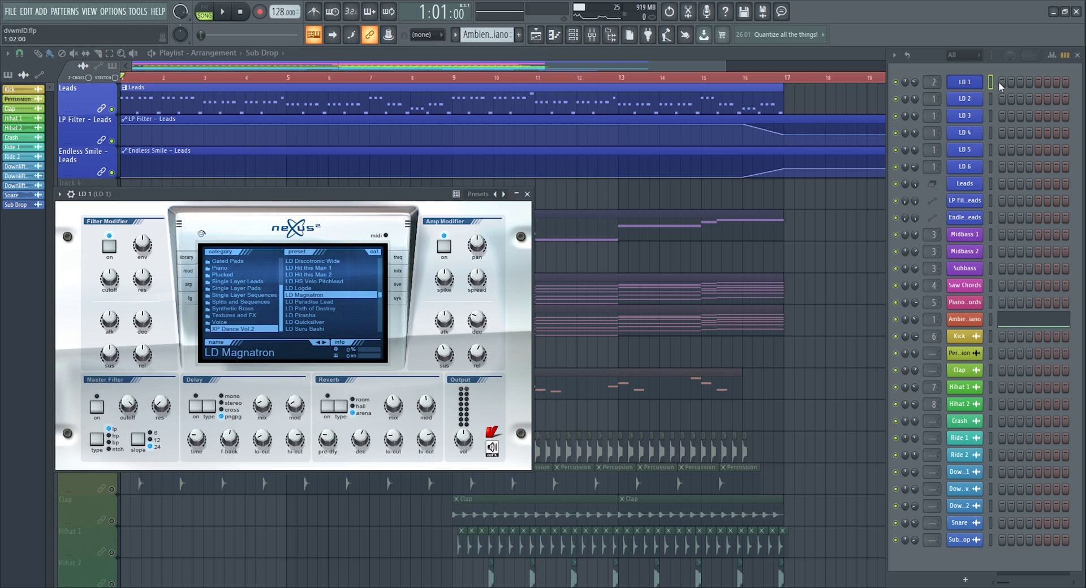
{"action": "left_click", "coordinate": [971, 86]}
{"action": "left_click", "coordinate": [966, 100]}
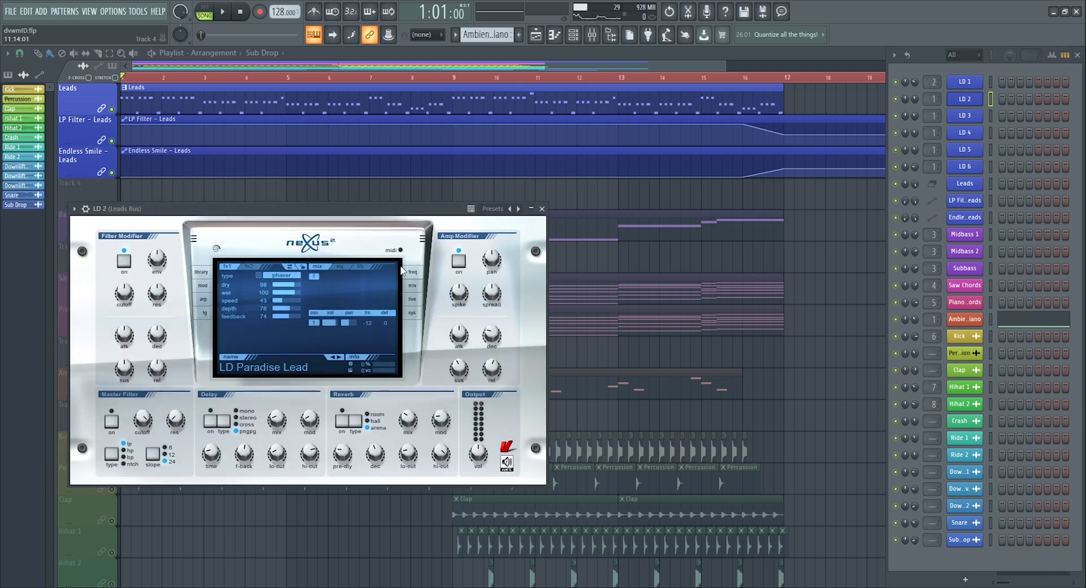
{"action": "left_click", "coordinate": [965, 115]}
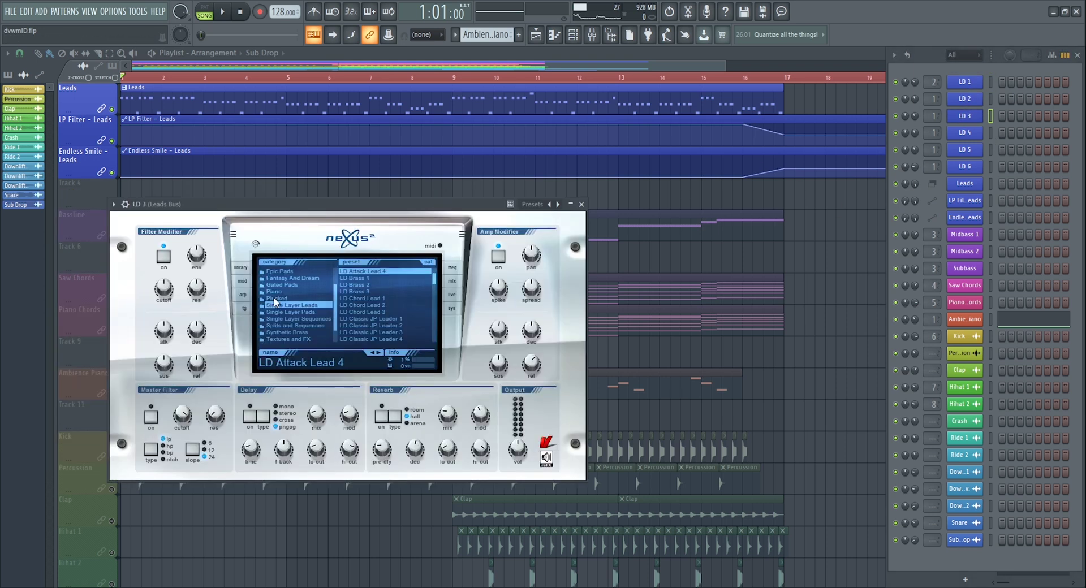
{"action": "left_click", "coordinate": [965, 133]}
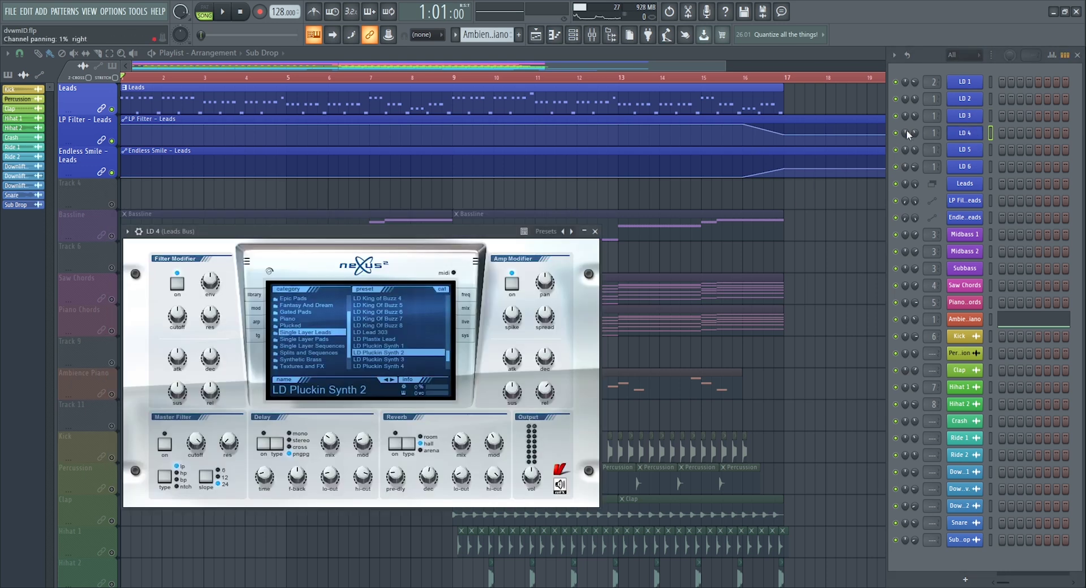
Examine the Spire settings of channel LD 5 and the Sylenth1 settings of channel LD 6.
{"action": "left_click", "coordinate": [958, 150]}
{"action": "left_click", "coordinate": [958, 149]}
{"action": "left_click", "coordinate": [958, 149]}
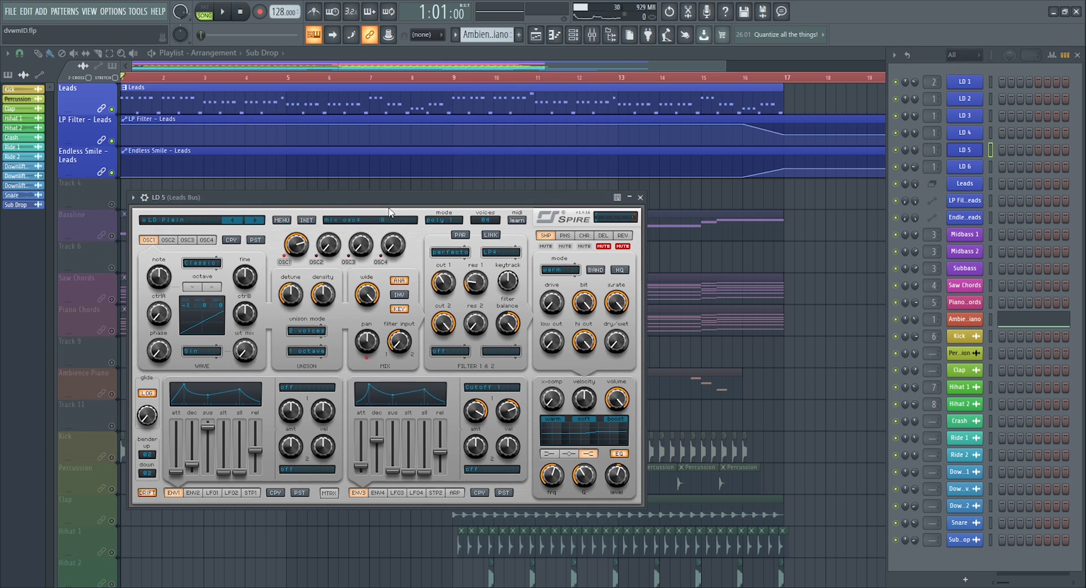
{"action": "left_click_drag", "start_coordinate": [411, 203], "coordinate": [466, 183]}
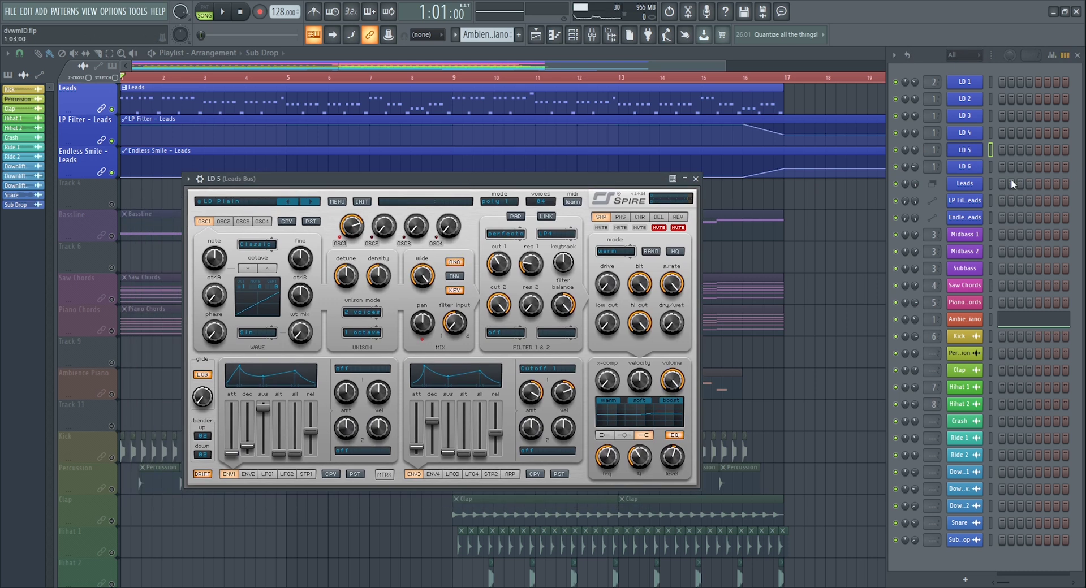
{"action": "left_click", "coordinate": [968, 153]}
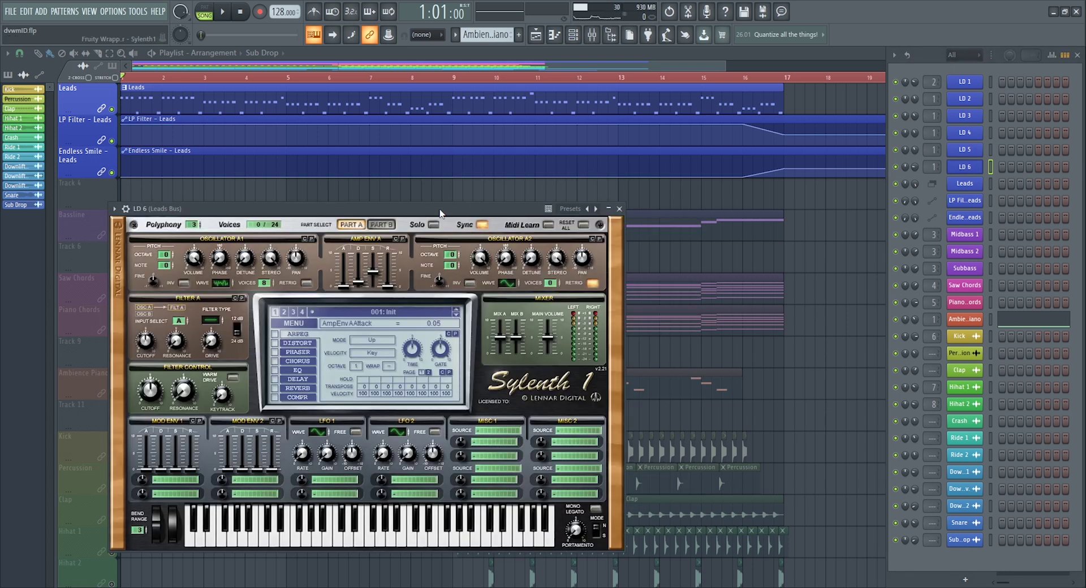
{"action": "left_click", "coordinate": [618, 209]}
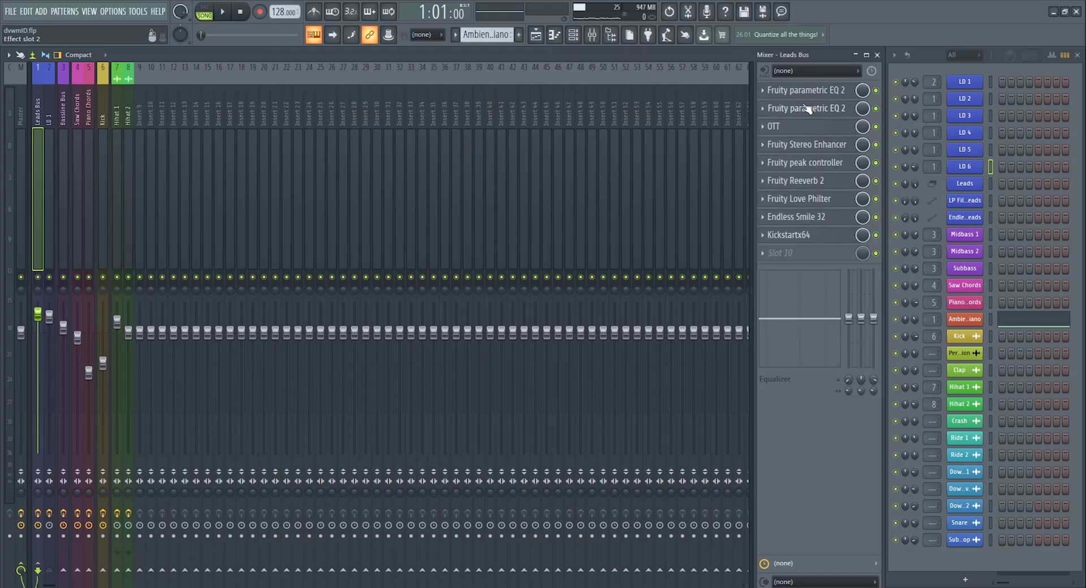
Examine the two Parametric EQ 2 effects, OTT and Stereo Enhancer on the Leads Bus.
{"action": "left_click", "coordinate": [821, 91]}
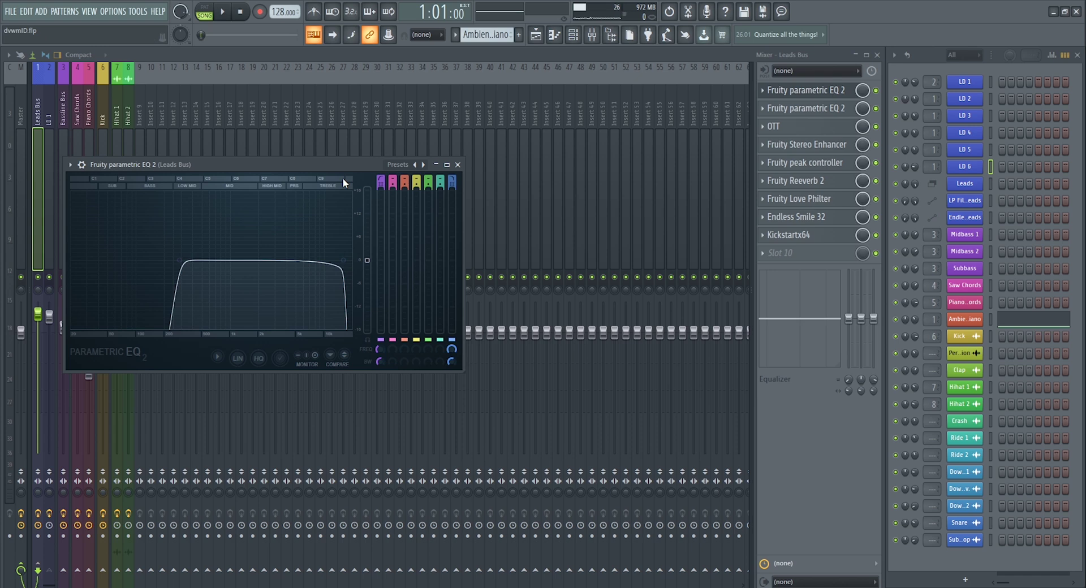
{"action": "left_click", "coordinate": [816, 92]}
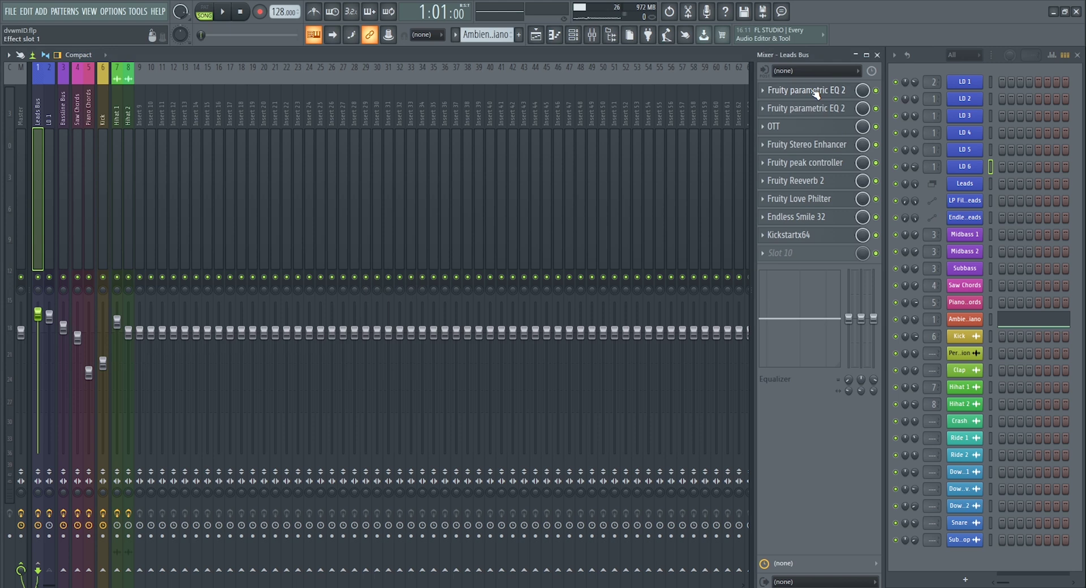
{"action": "left_click", "coordinate": [820, 109]}
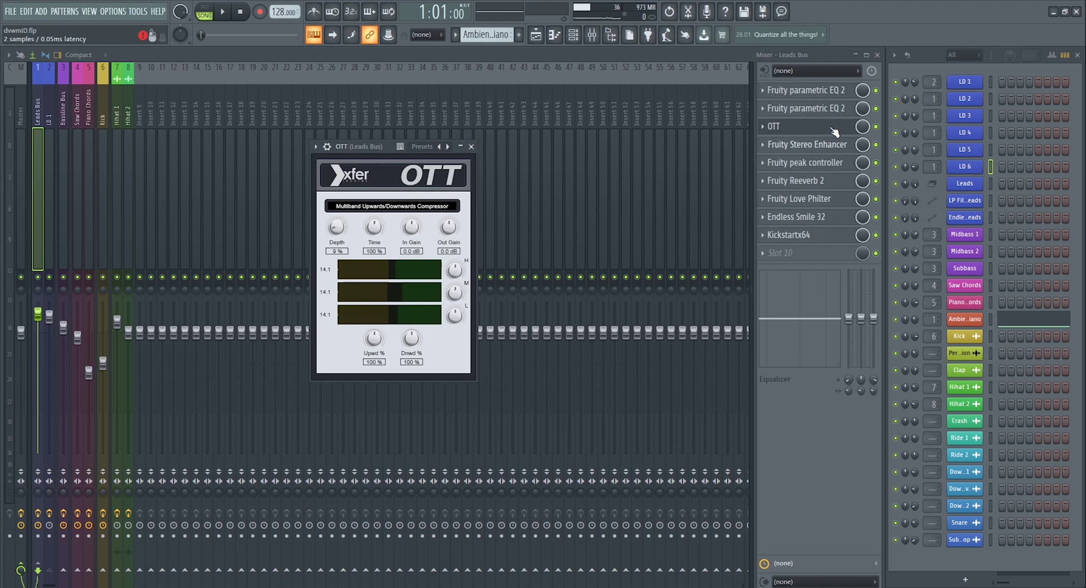
{"action": "left_click", "coordinate": [817, 145]}
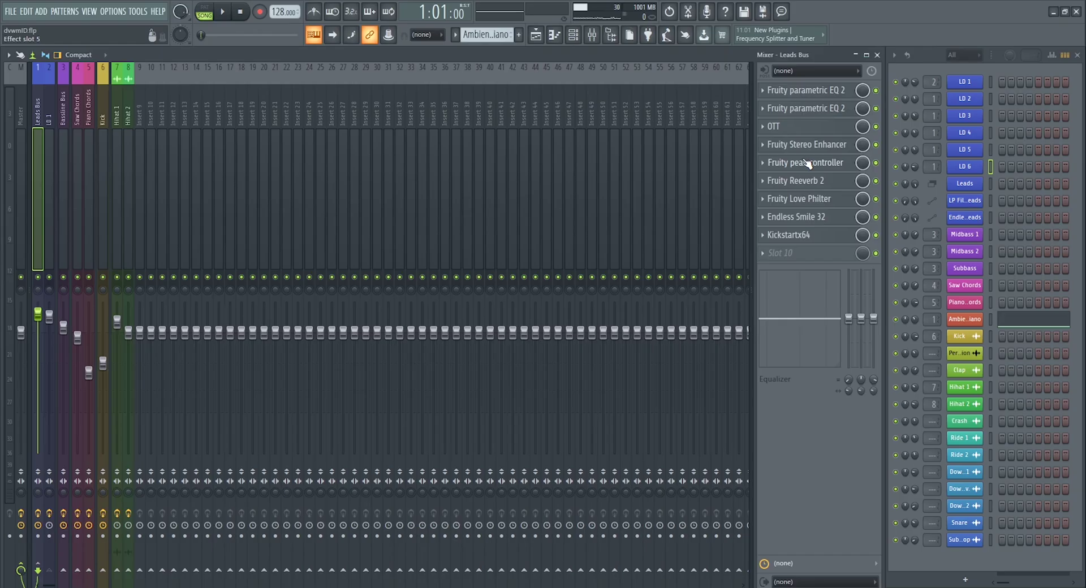
Examine the Peak Controller, Reeverb 2 and Love Philter on the Leads Bus and close the mixer.
{"action": "left_click", "coordinate": [808, 163]}
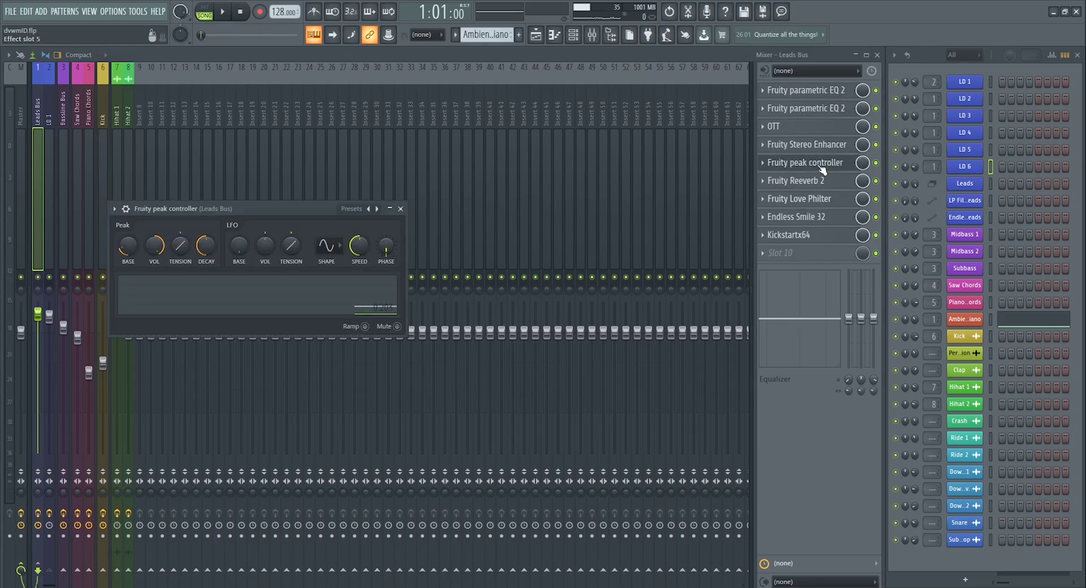
{"action": "left_click", "coordinate": [809, 182]}
{"action": "left_click", "coordinate": [798, 199]}
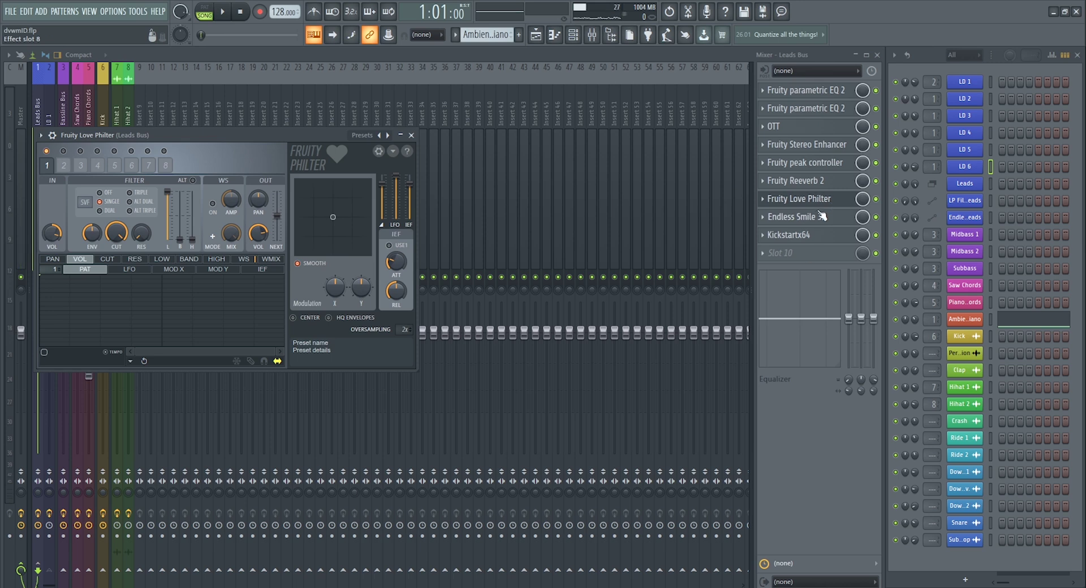
{"action": "left_click", "coordinate": [817, 199]}
{"action": "left_click", "coordinate": [878, 55]}
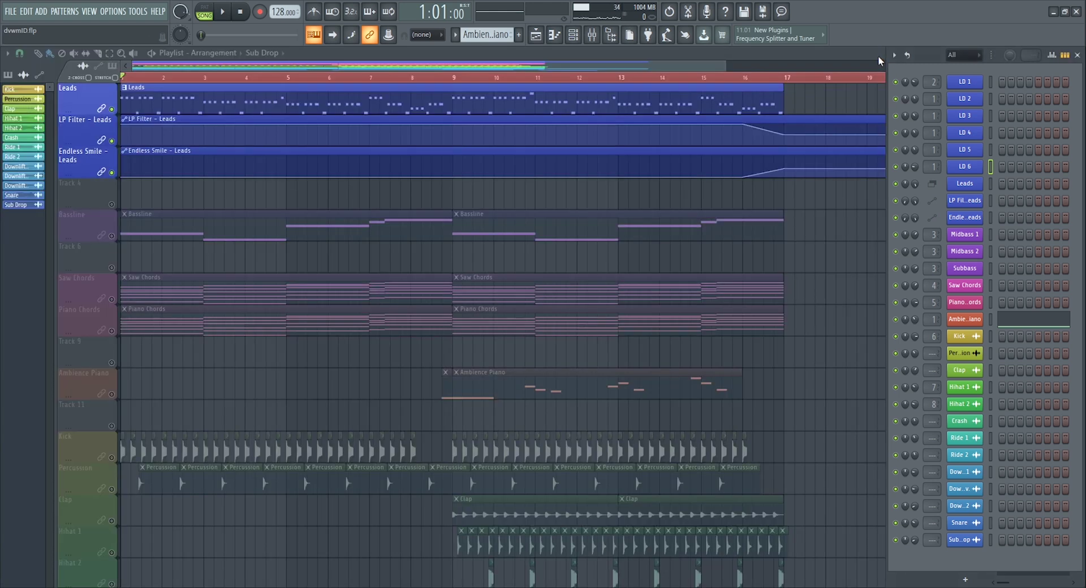
Play the leads from bar 15 to hear the LP Filter and Endless Smile automation.
{"action": "scroll", "coordinate": [703, 89], "scroll_direction": "down", "scroll_amount": 2}
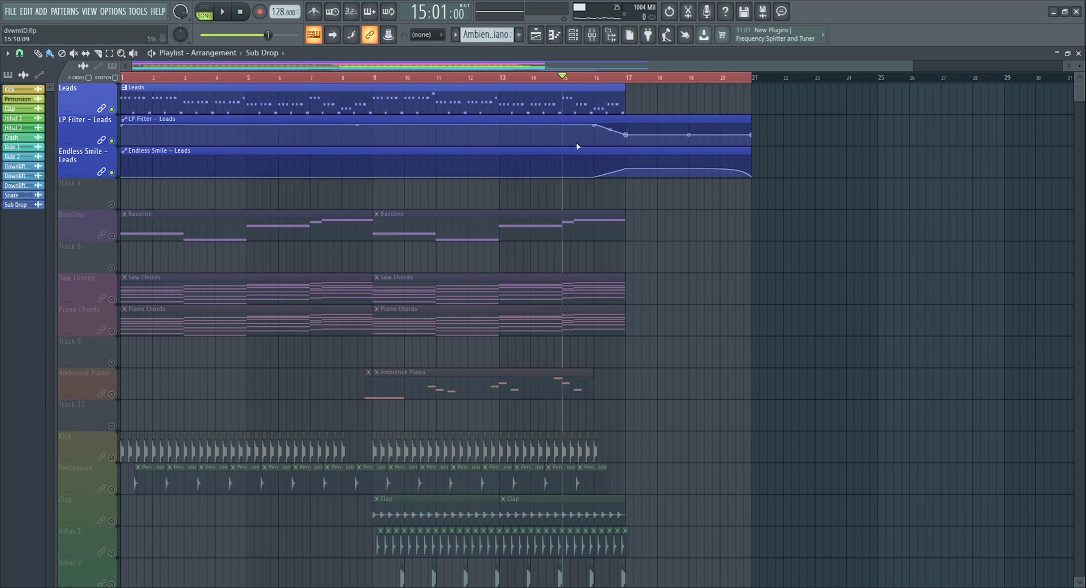
{"action": "key", "text": "space"}
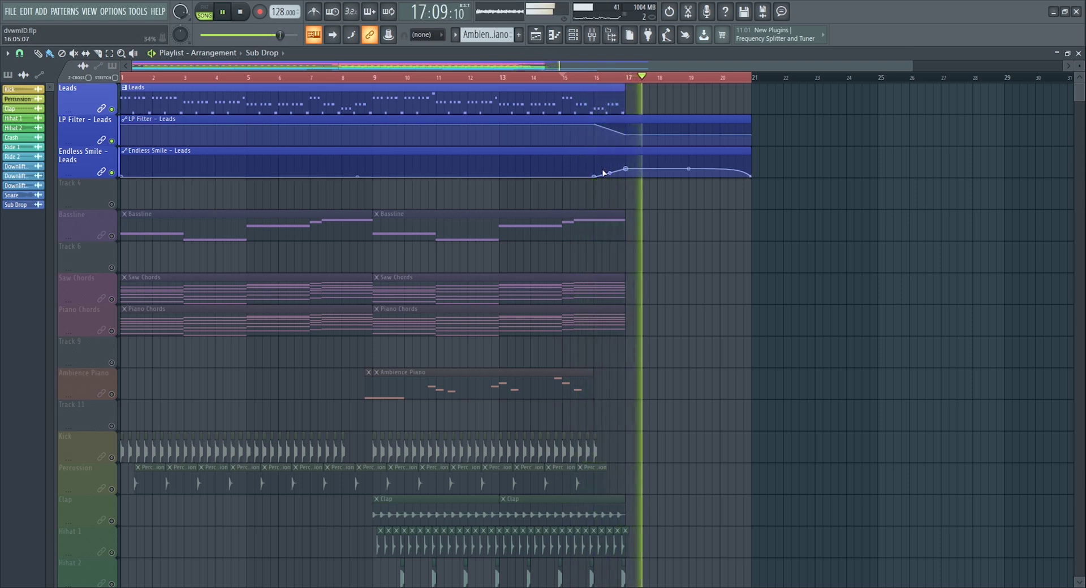
{"action": "key", "text": "space"}
Examine the Kickstart sidechain settings on the Leads Bus and return to the arrangement.
{"action": "key", "text": "F6"}
{"action": "key", "text": "F9"}
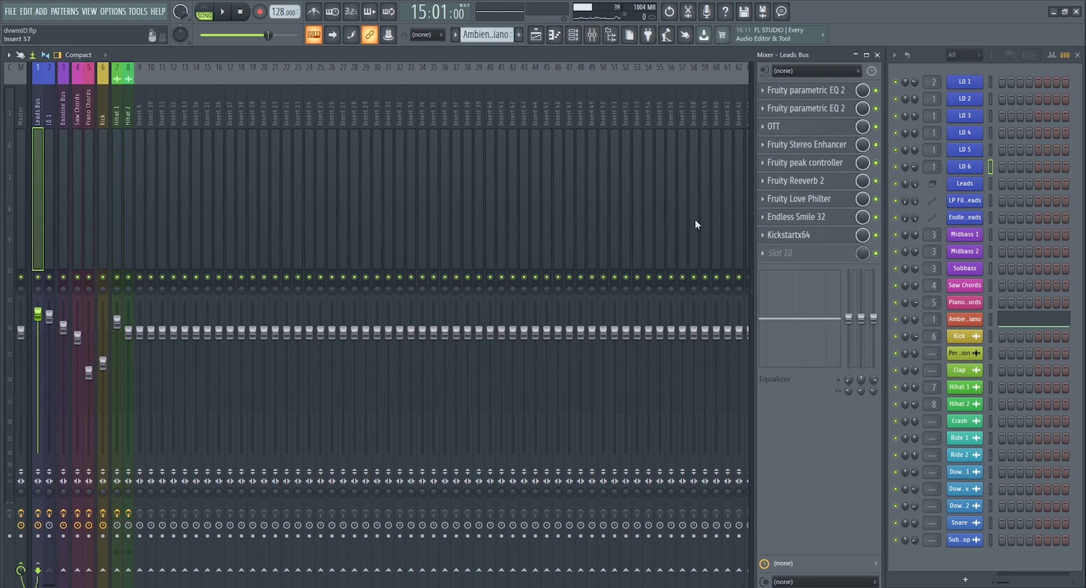
{"action": "left_click", "coordinate": [797, 235]}
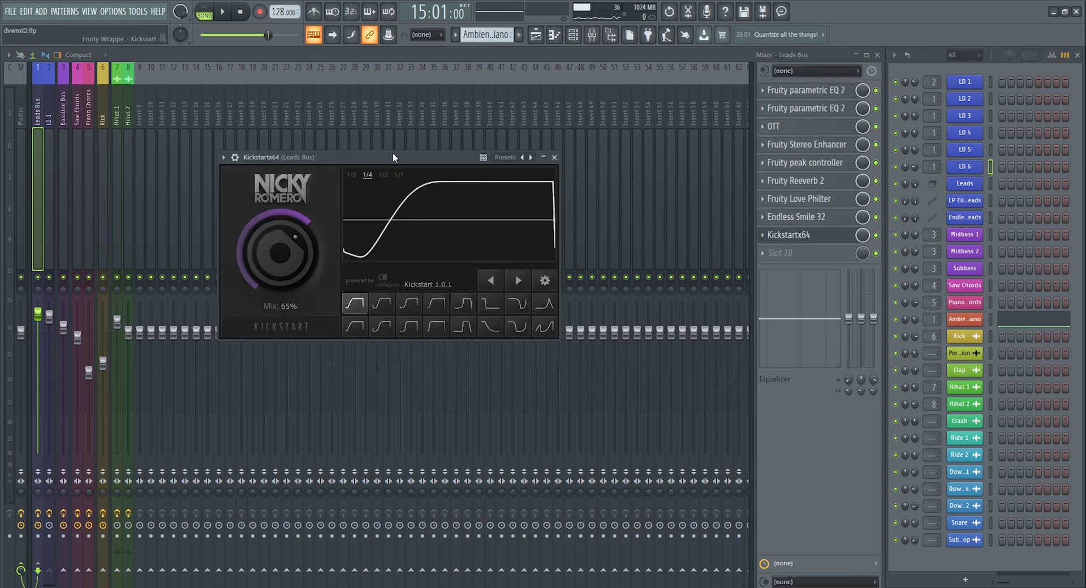
{"action": "key", "text": "F5"}
{"action": "key", "text": "F6"}
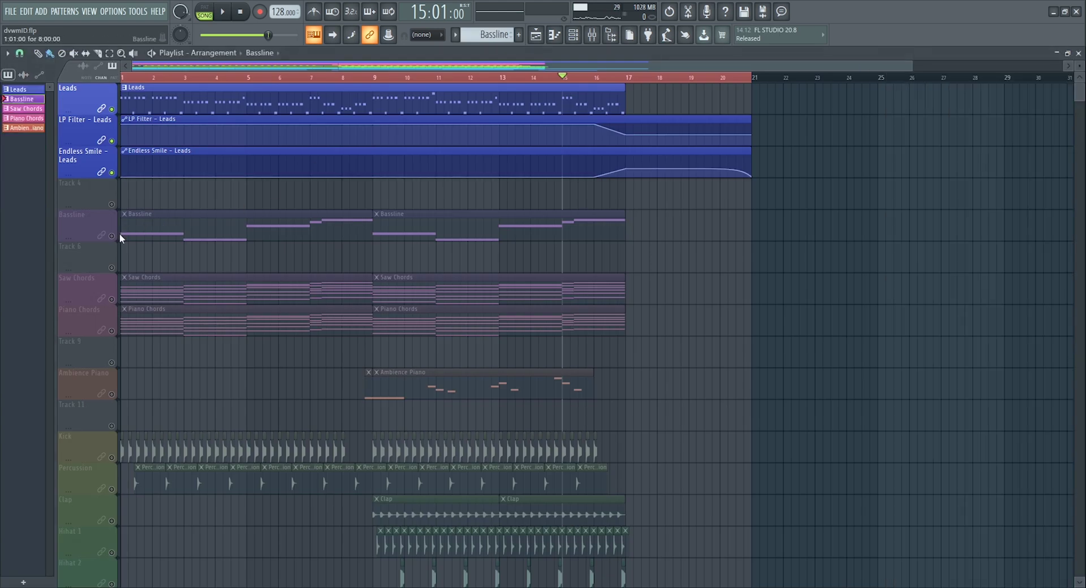
Solo the Bassline track and play it from the start with the channel list shown.
{"action": "right_click", "coordinate": [113, 236]}
{"action": "left_click", "coordinate": [242, 9]}
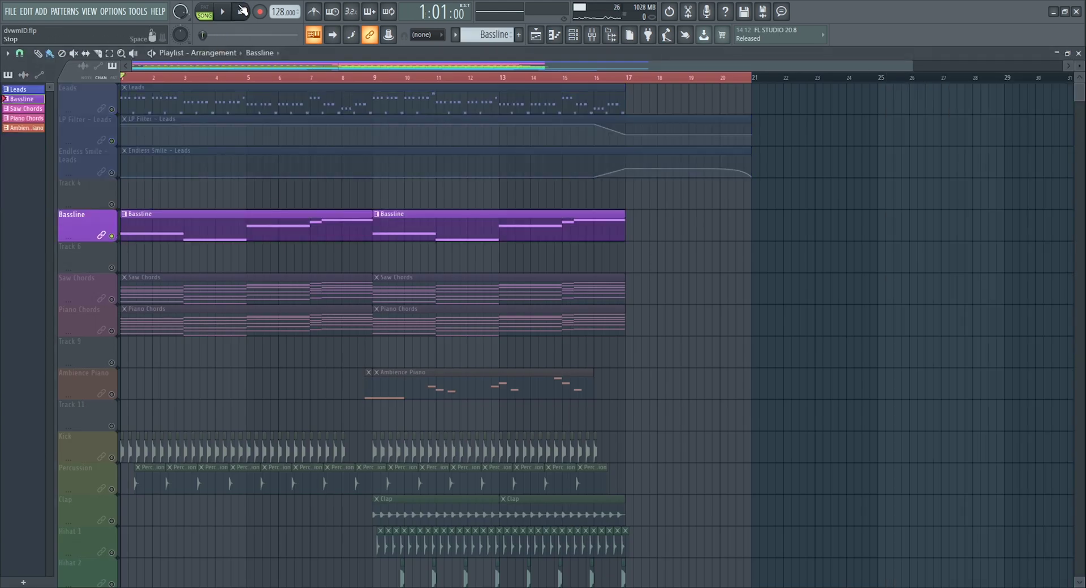
{"action": "left_click", "coordinate": [575, 38]}
{"action": "key", "text": "space"}
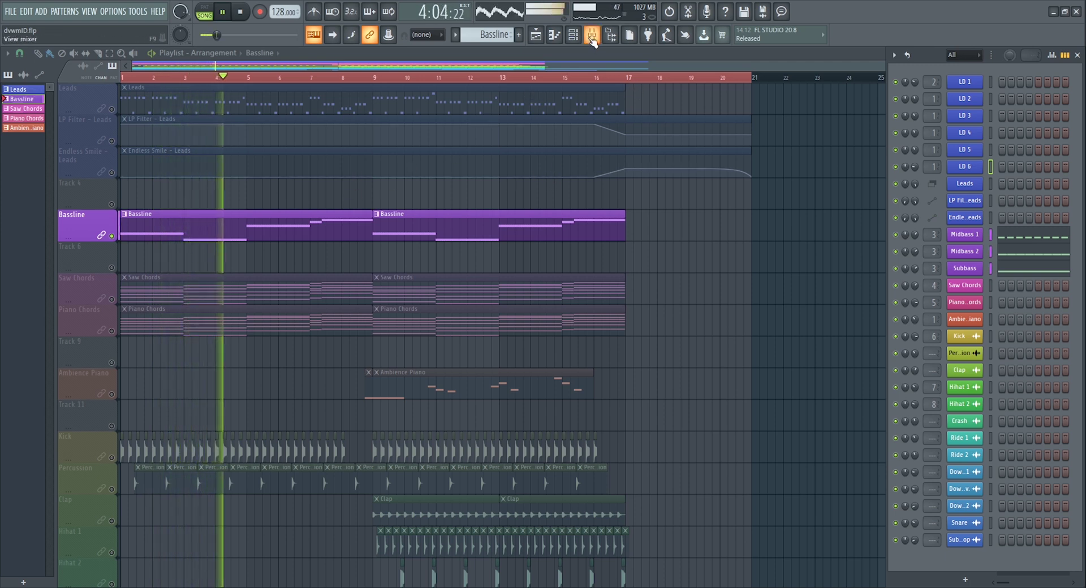
Review the effect chain on the Bassline Bus in the mixer and return to the arrangement.
{"action": "key", "text": "F9"}
{"action": "left_click", "coordinate": [63, 148]}
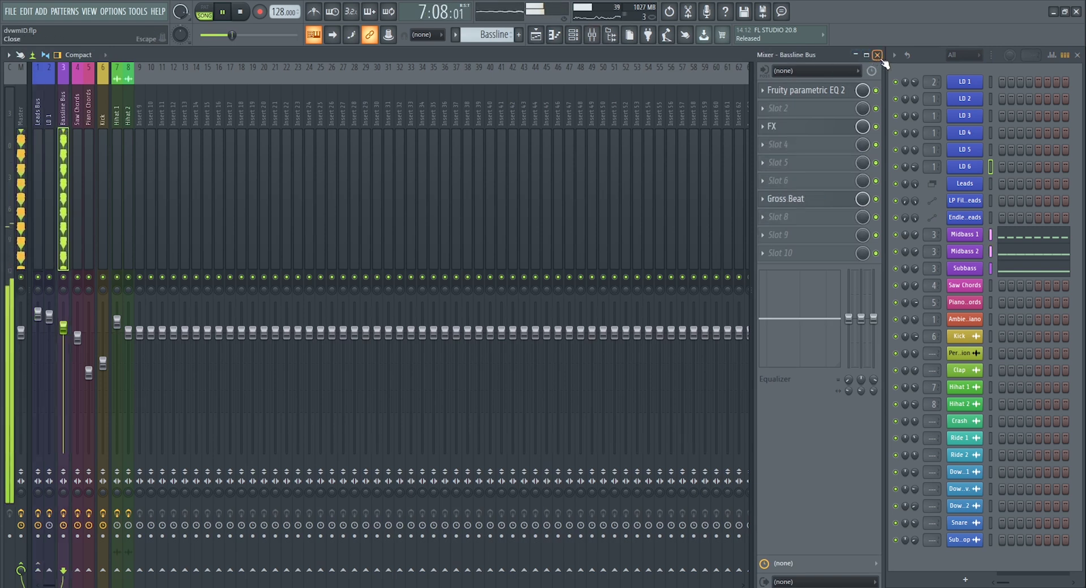
{"action": "left_click", "coordinate": [877, 56]}
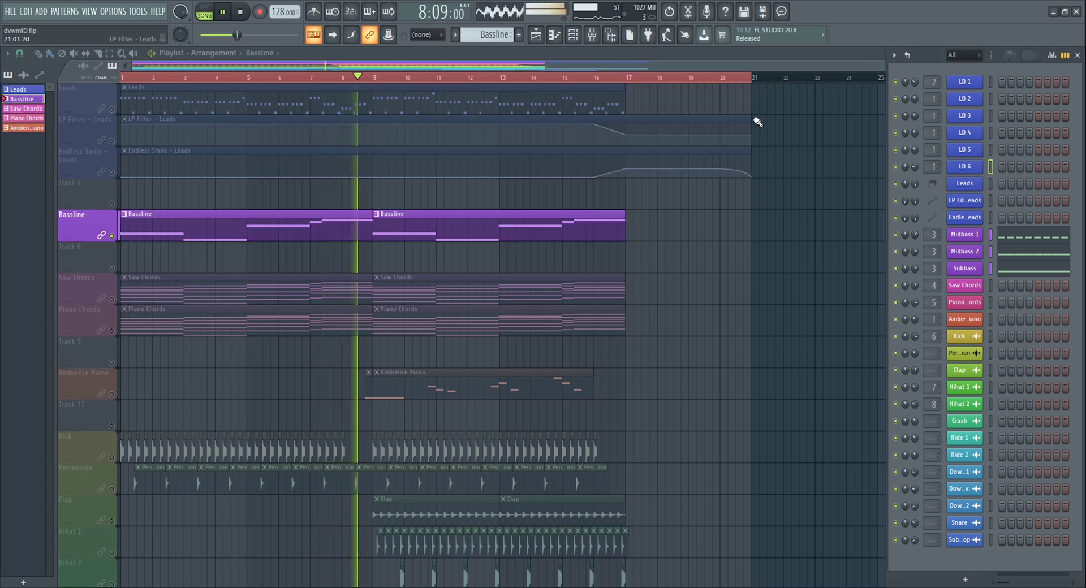
Stop playback and open the Midbass 1 Spire synth to examine its settings.
{"action": "key", "text": "space"}
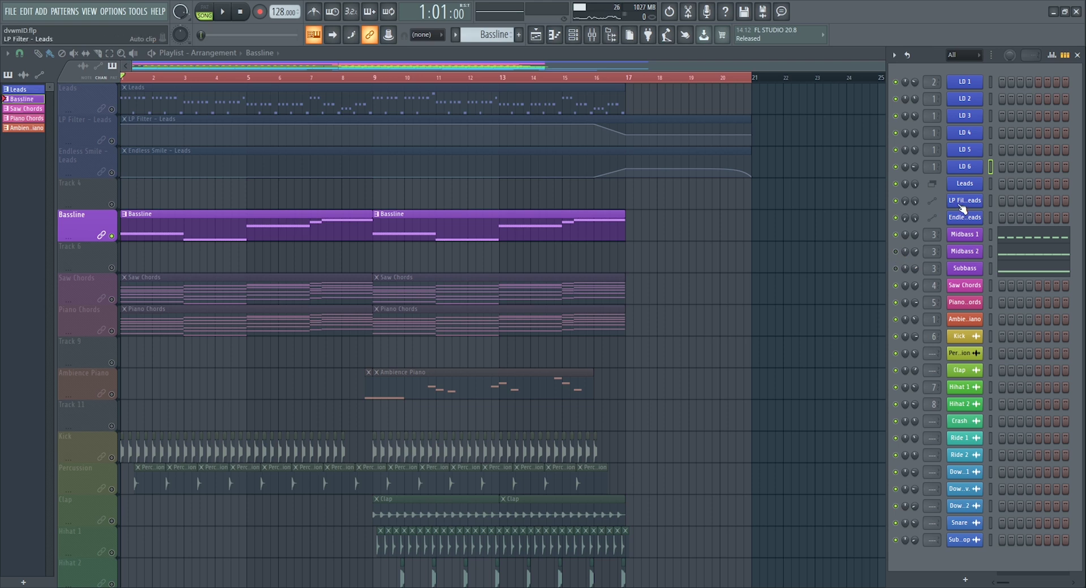
{"action": "left_click", "coordinate": [972, 236]}
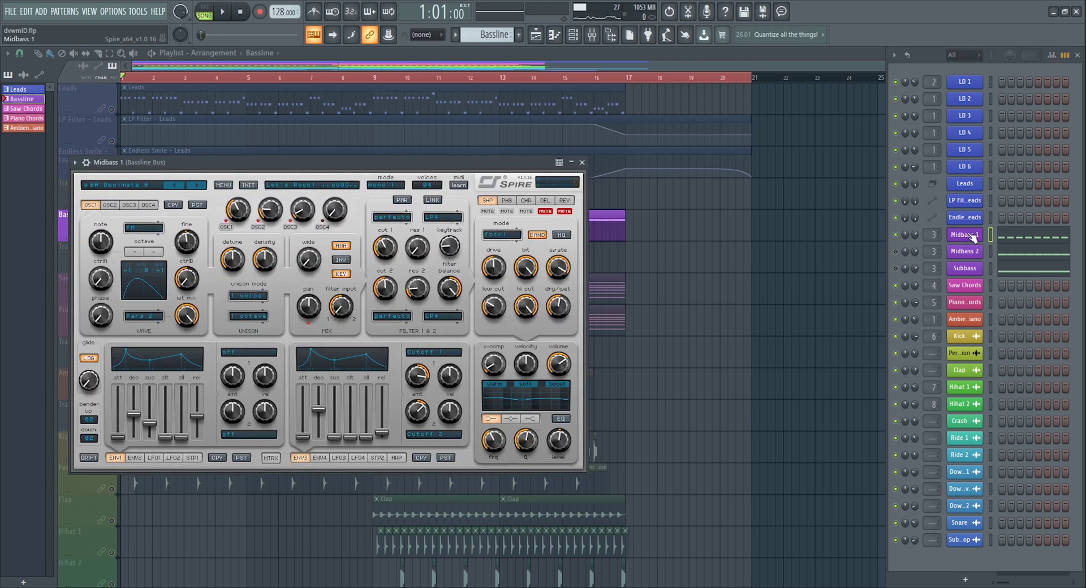
{"action": "left_click_drag", "start_coordinate": [176, 184], "coordinate": [333, 171]}
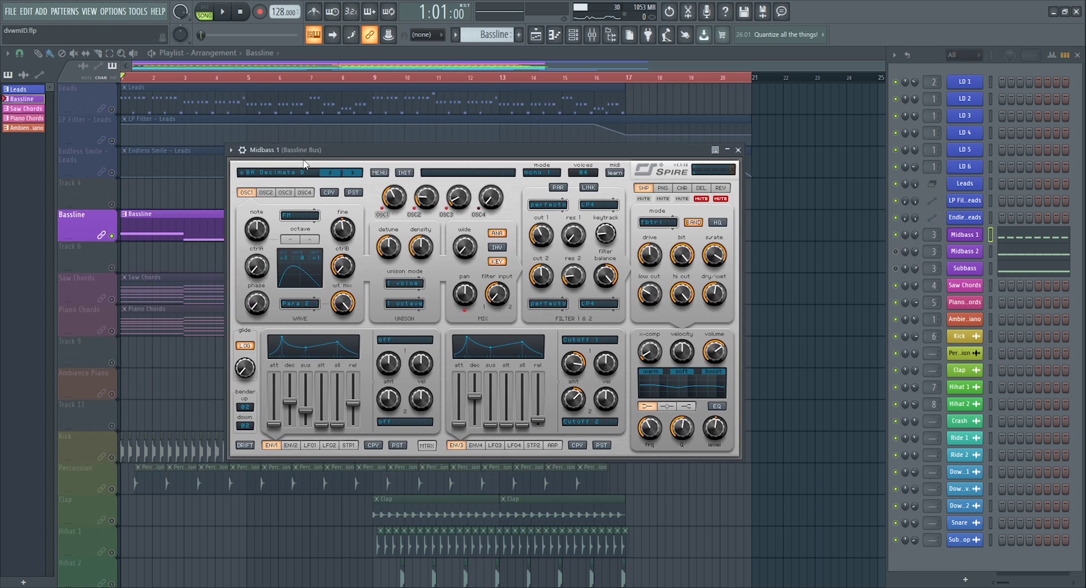
Examine the Midbass 2 Sylenth1 synth and audition notes on the Midbass 1 and Midbass 2 channels.
{"action": "left_click", "coordinate": [962, 252]}
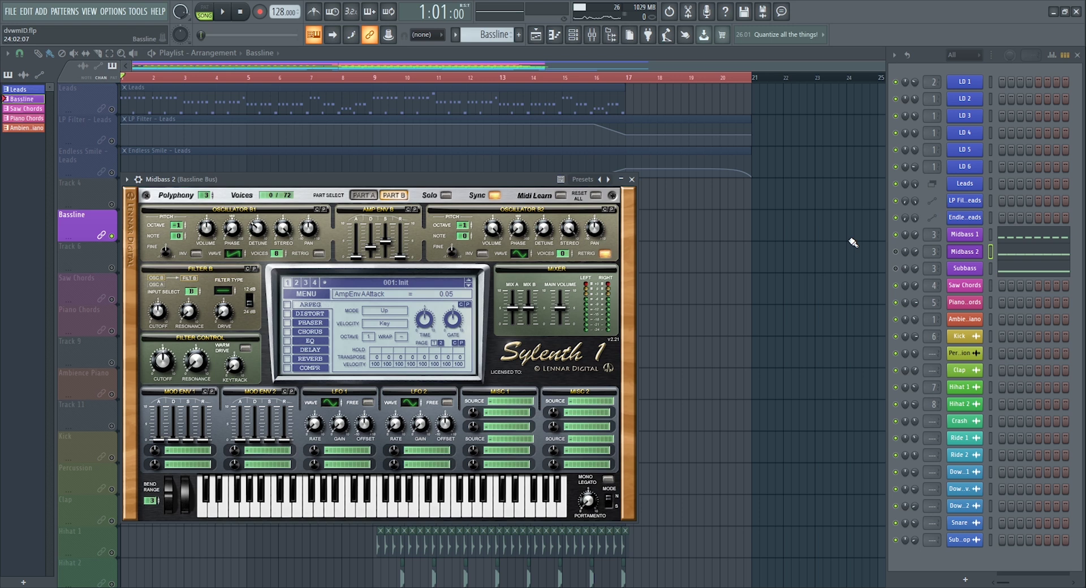
{"action": "left_click", "coordinate": [990, 235]}
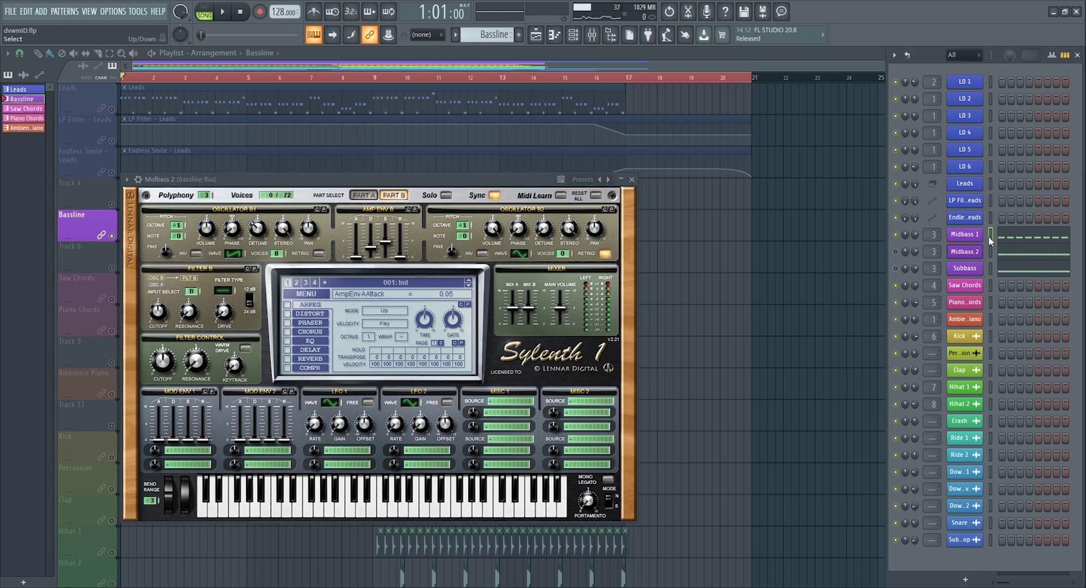
{"action": "key", "text": "n"}
{"action": "left_click", "coordinate": [989, 253]}
{"action": "left_click", "coordinate": [969, 254]}
{"action": "left_click", "coordinate": [969, 255]}
{"action": "key", "text": "b"}
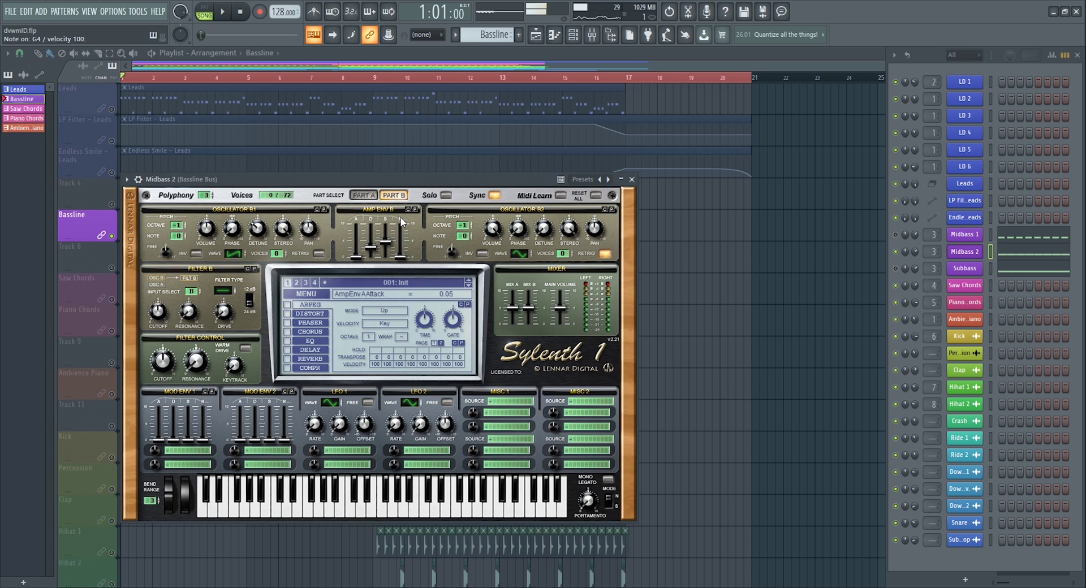
{"action": "key", "text": "x"}
Mute Midbass 2 and open the Subbass 3x Osc synth to examine its oscillator settings.
{"action": "left_click", "coordinate": [895, 252]}
{"action": "left_click", "coordinate": [957, 270]}
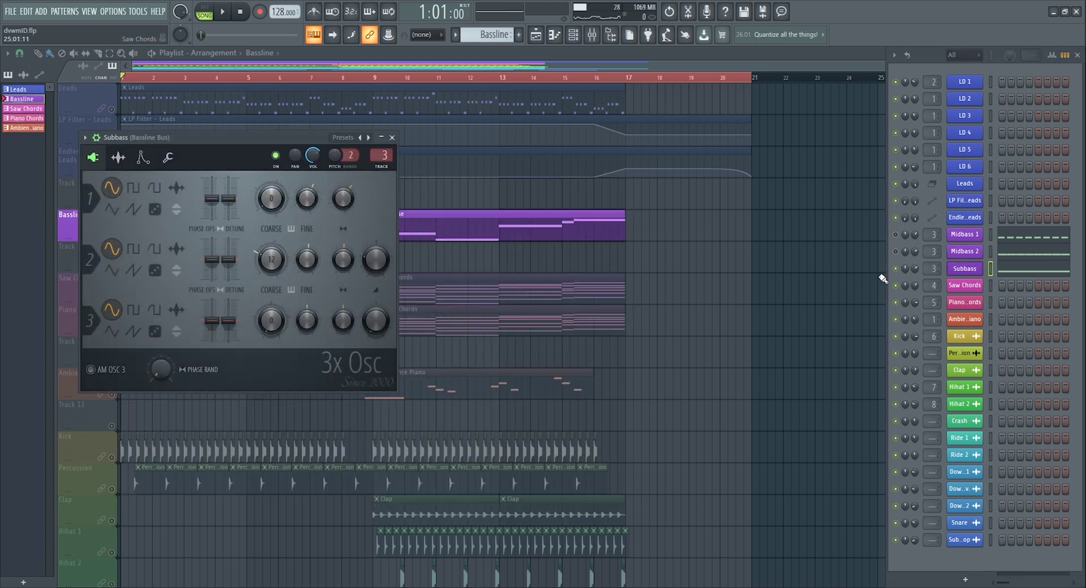
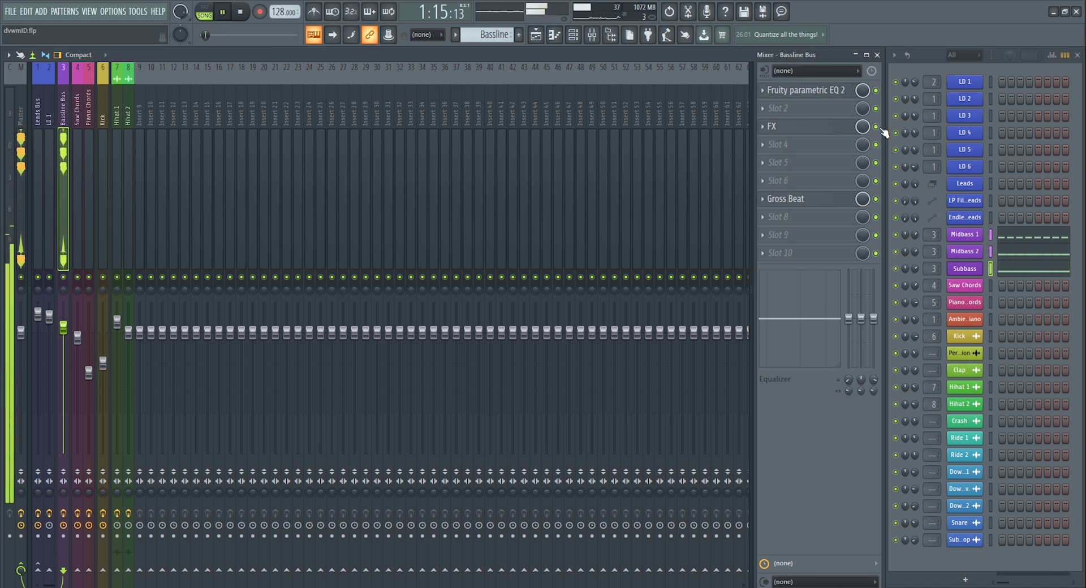
Examine the Effector FX module on the Bassline Bus while playing the bassline, then stop playback and close the plugin.
{"action": "left_click", "coordinate": [820, 127]}
{"action": "key", "text": "space"}
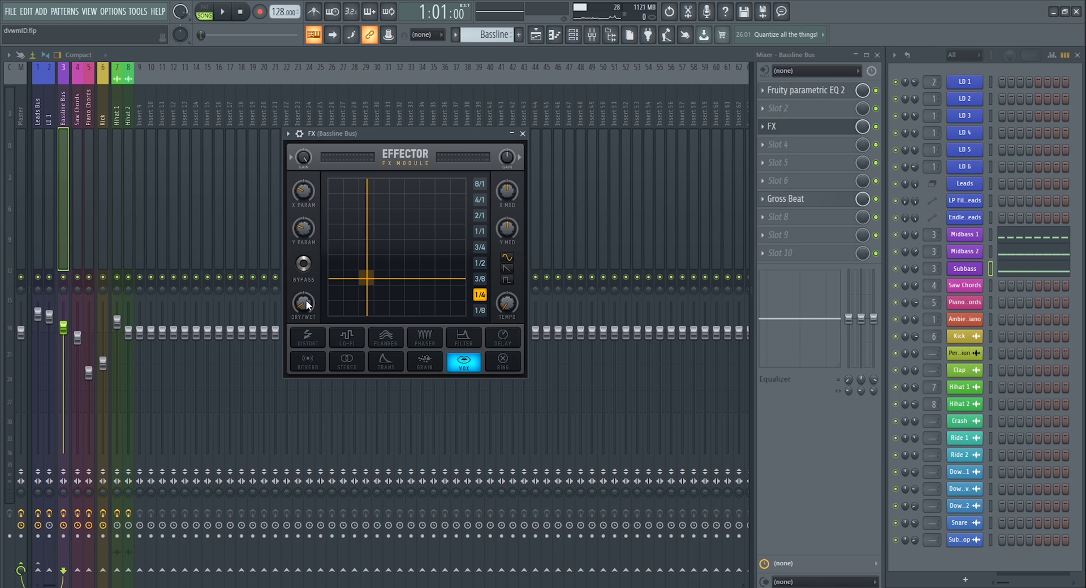
{"action": "left_click_drag", "start_coordinate": [383, 134], "coordinate": [391, 130]}
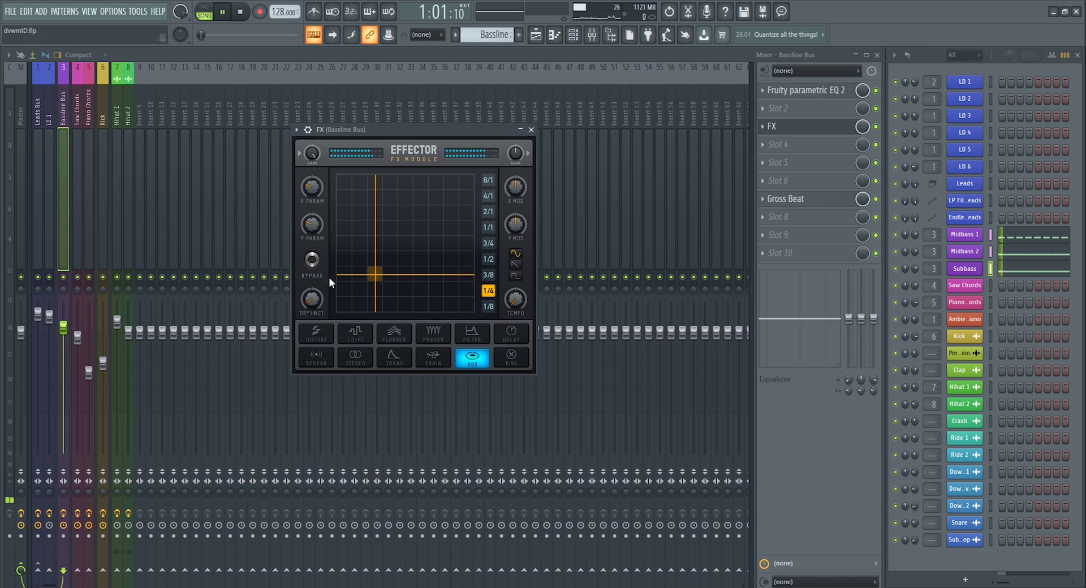
{"action": "key", "text": "space"}
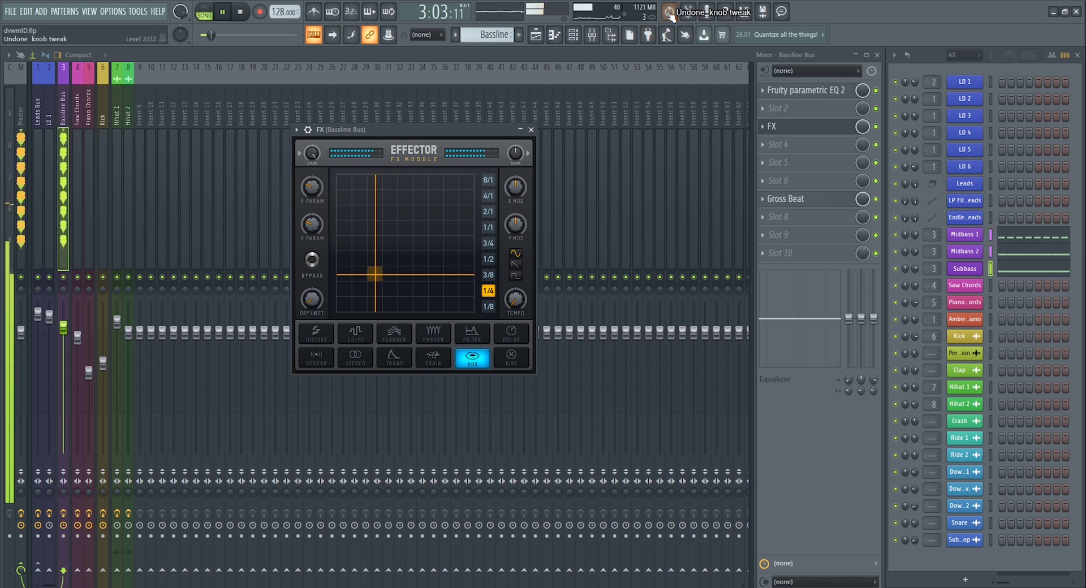
{"action": "key", "text": "space"}
{"action": "left_click", "coordinate": [531, 130]}
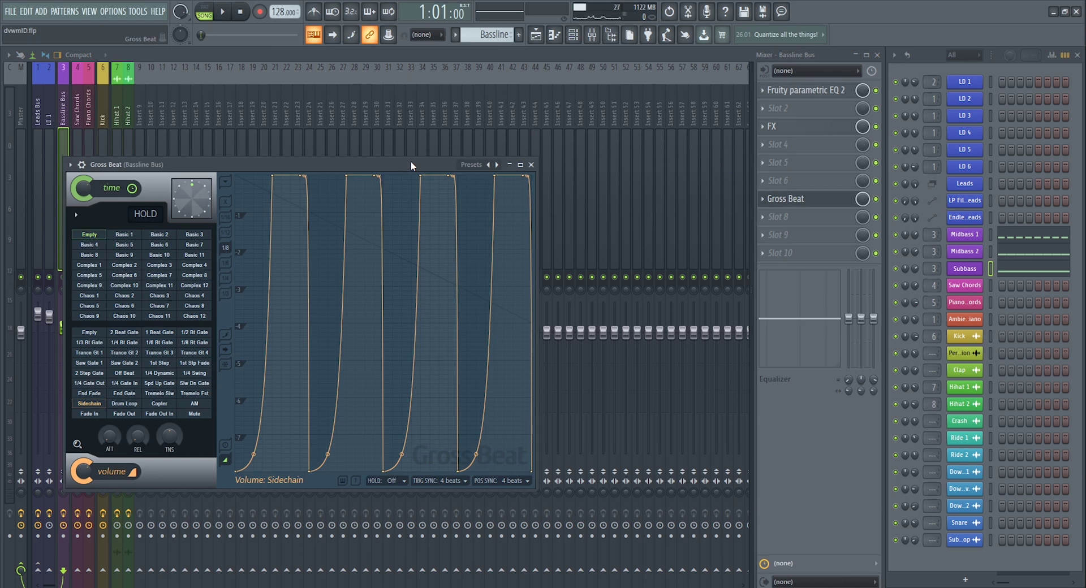
Finish reviewing the Bassline Bus Gross Beat sidechain and return to the arrangement with the mixer and Subbass synth closed.
{"action": "left_click", "coordinate": [835, 204]}
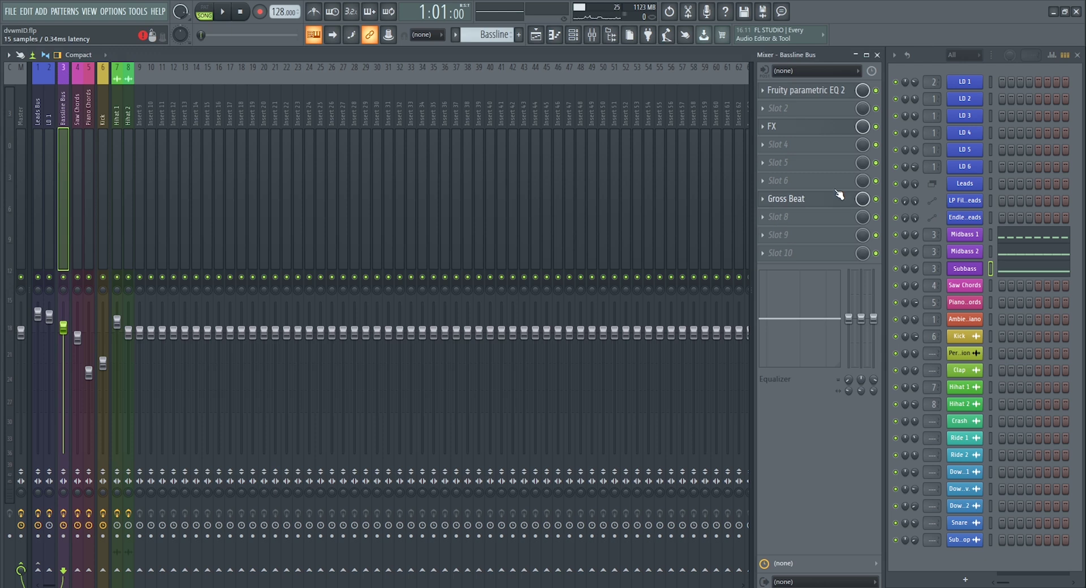
{"action": "left_click", "coordinate": [879, 55]}
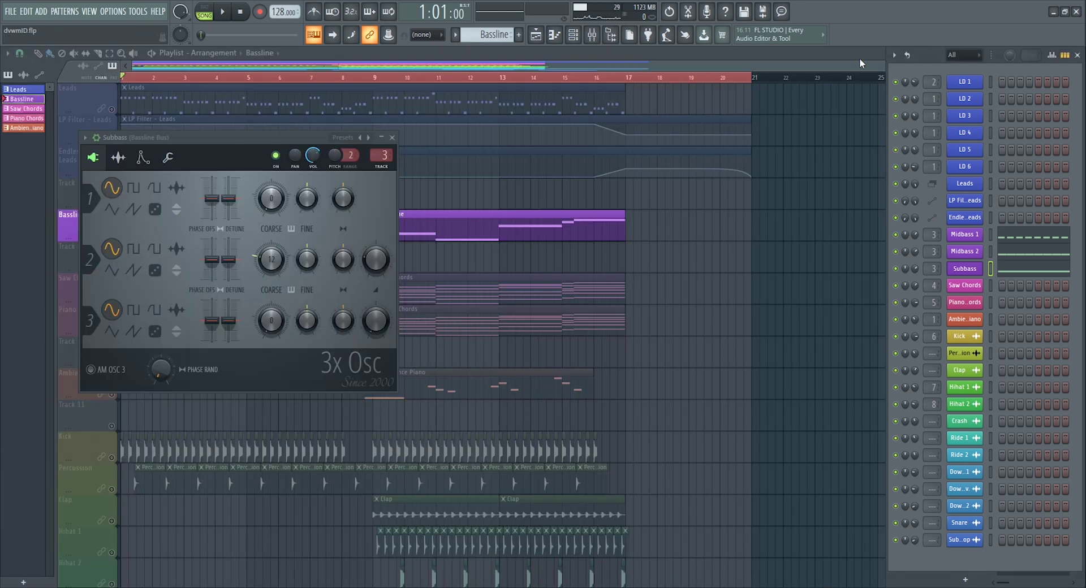
{"action": "left_click", "coordinate": [392, 138]}
Solo the Saw Chords track, briefly enabling and re-muting the Piano Chords track alongside it.
{"action": "left_click", "coordinate": [112, 306]}
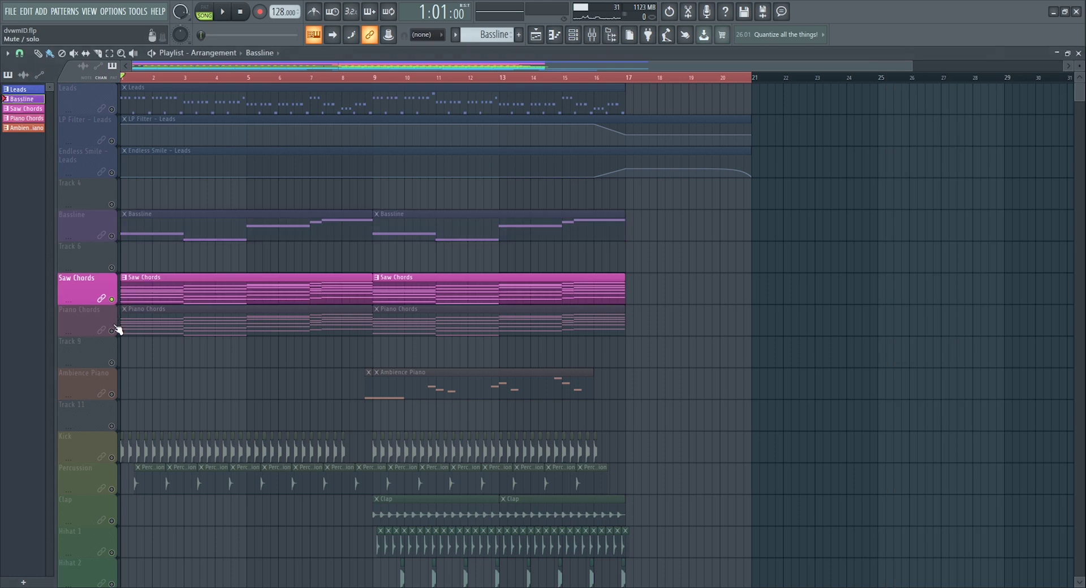
{"action": "left_click", "coordinate": [112, 330]}
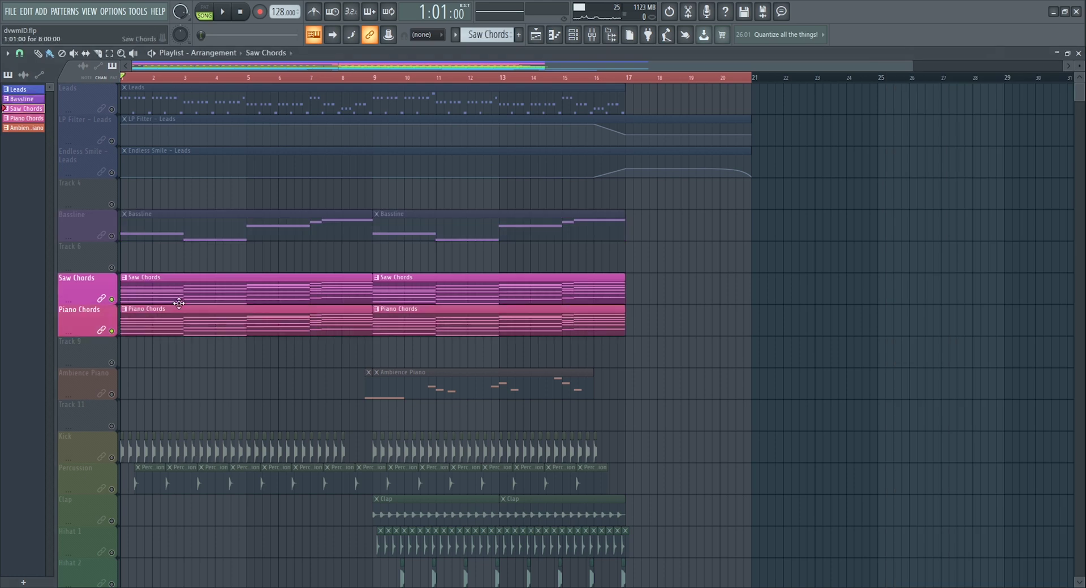
{"action": "left_click", "coordinate": [112, 331]}
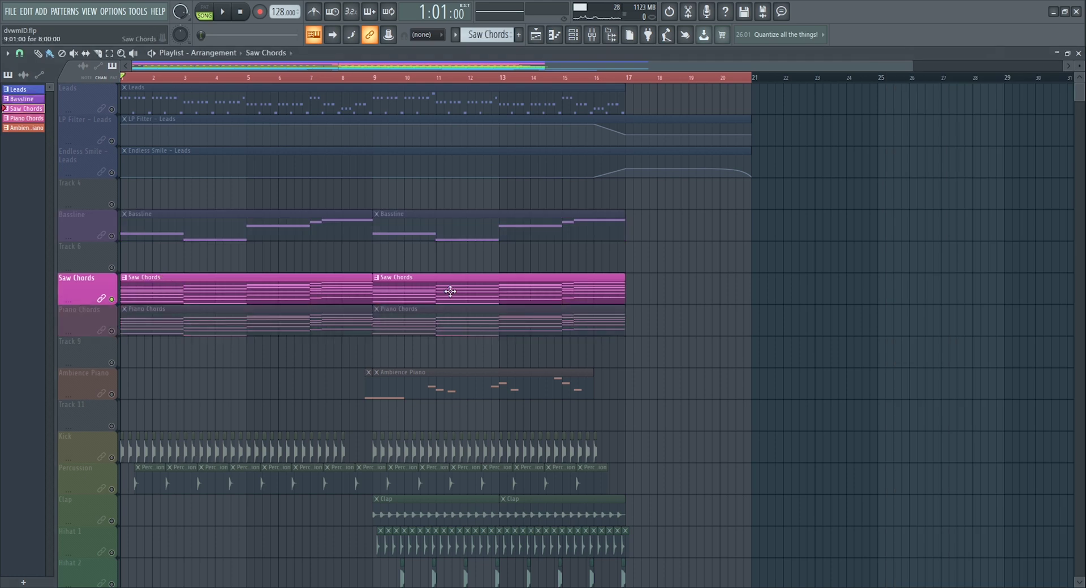
Show the channel list, examine the Saw Chords Sylenth1 synth while playing the chords from the start, and close it.
{"action": "left_click", "coordinate": [573, 35]}
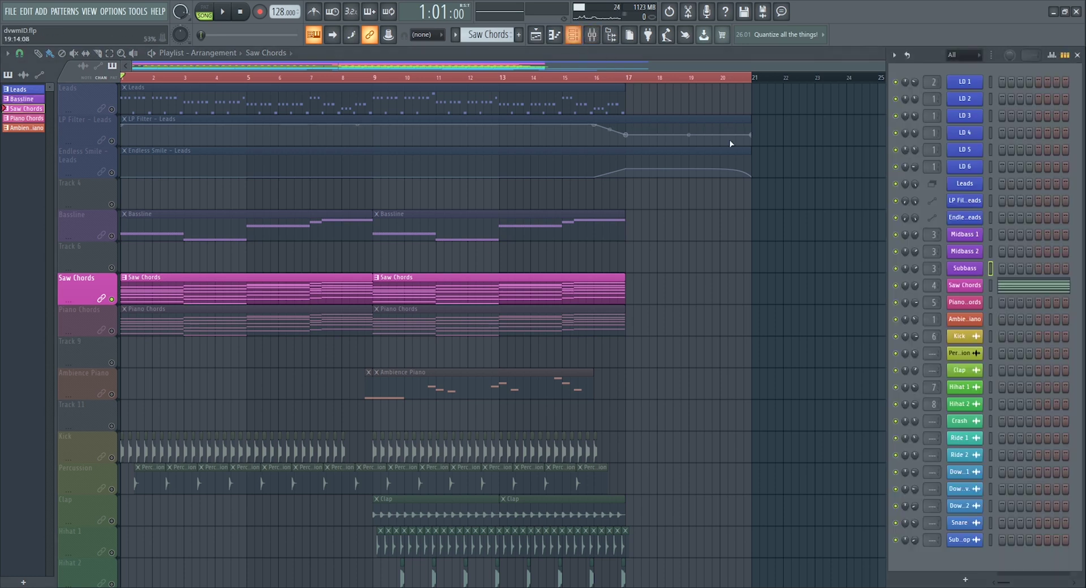
{"action": "key", "text": "F6"}
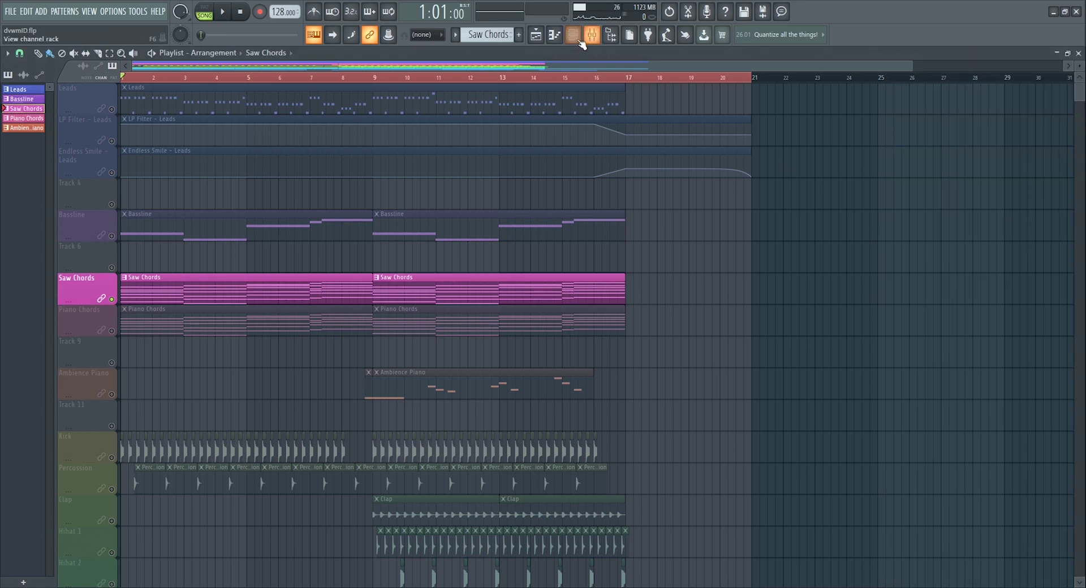
{"action": "left_click", "coordinate": [579, 40]}
{"action": "left_click", "coordinate": [961, 287]}
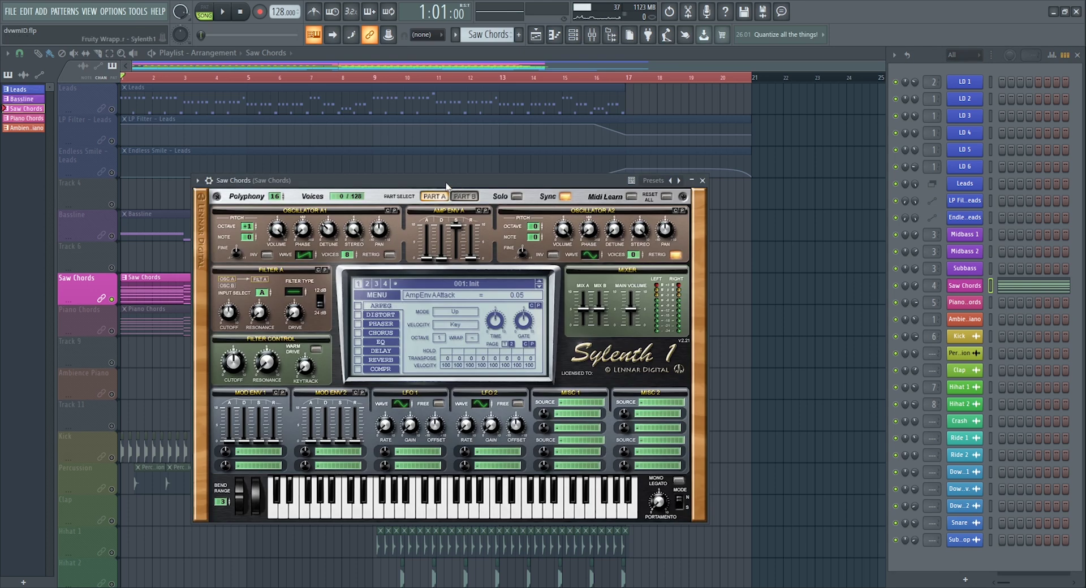
{"action": "left_click_drag", "start_coordinate": [447, 184], "coordinate": [483, 162]}
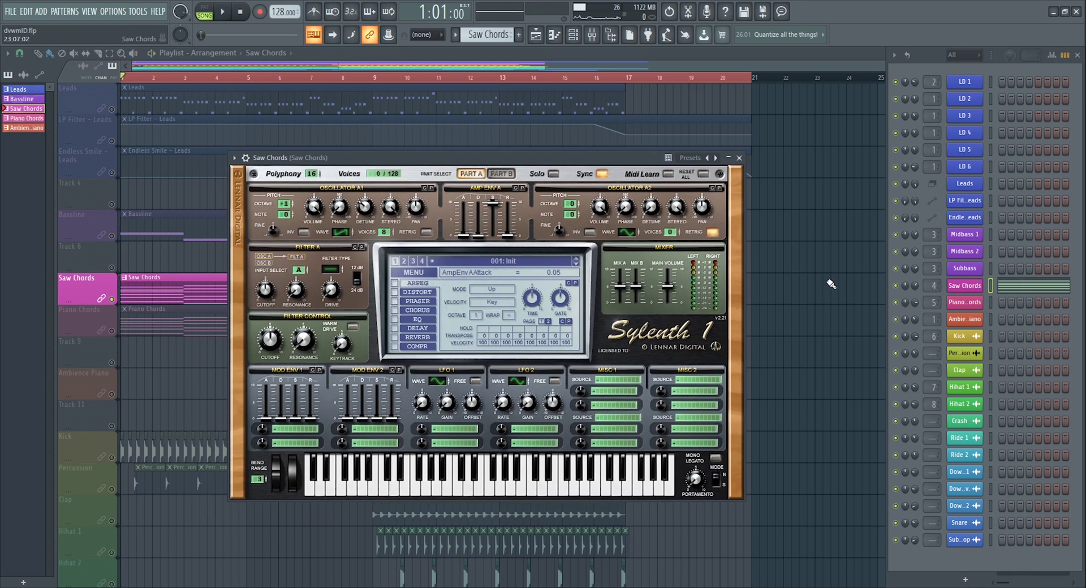
{"action": "key", "text": "space"}
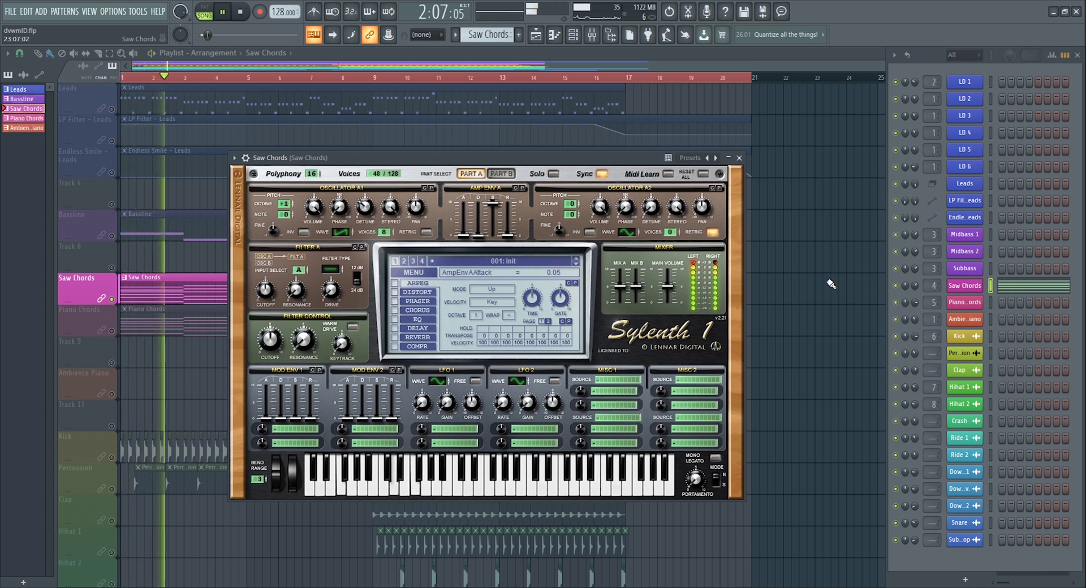
{"action": "left_click", "coordinate": [738, 158]}
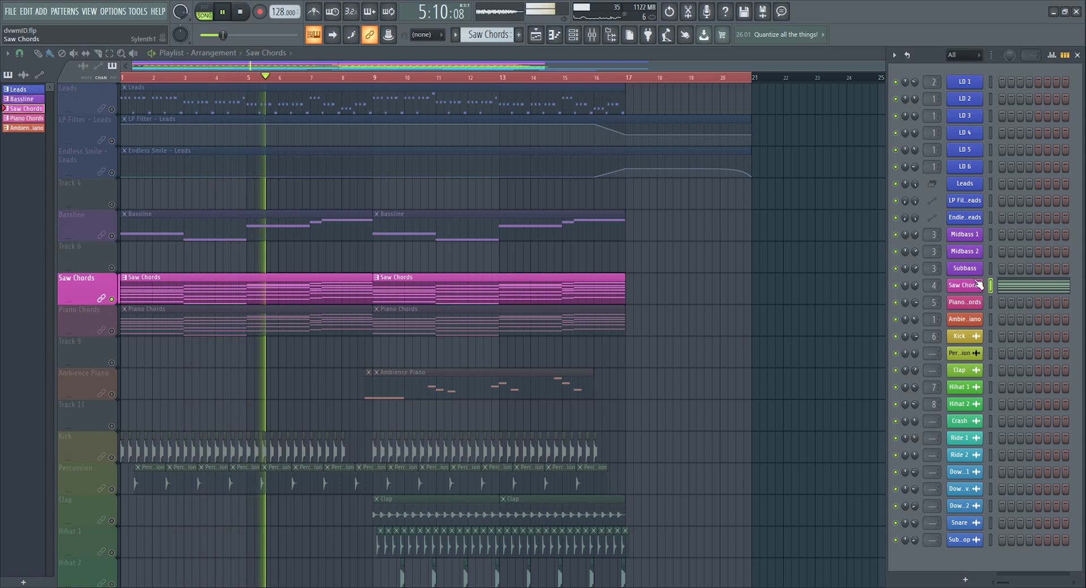
Review the two Fruity parametric EQ 2 effects and the Gross Beat Saw Gate 2 volume pattern on the Saw Chords mixer track.
{"action": "left_click", "coordinate": [592, 34]}
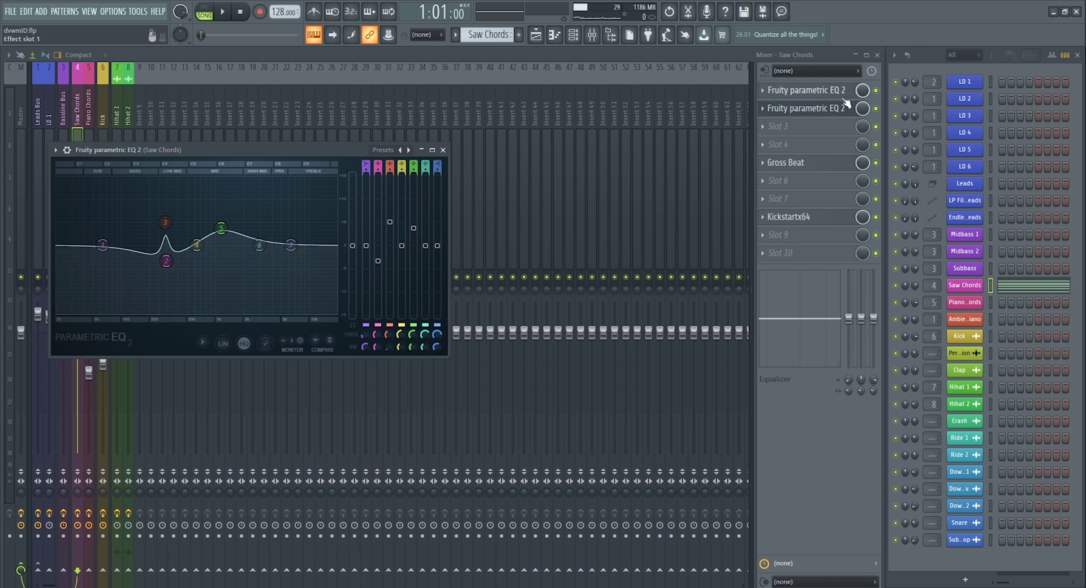
{"action": "left_click", "coordinate": [818, 106]}
{"action": "left_click", "coordinate": [811, 164]}
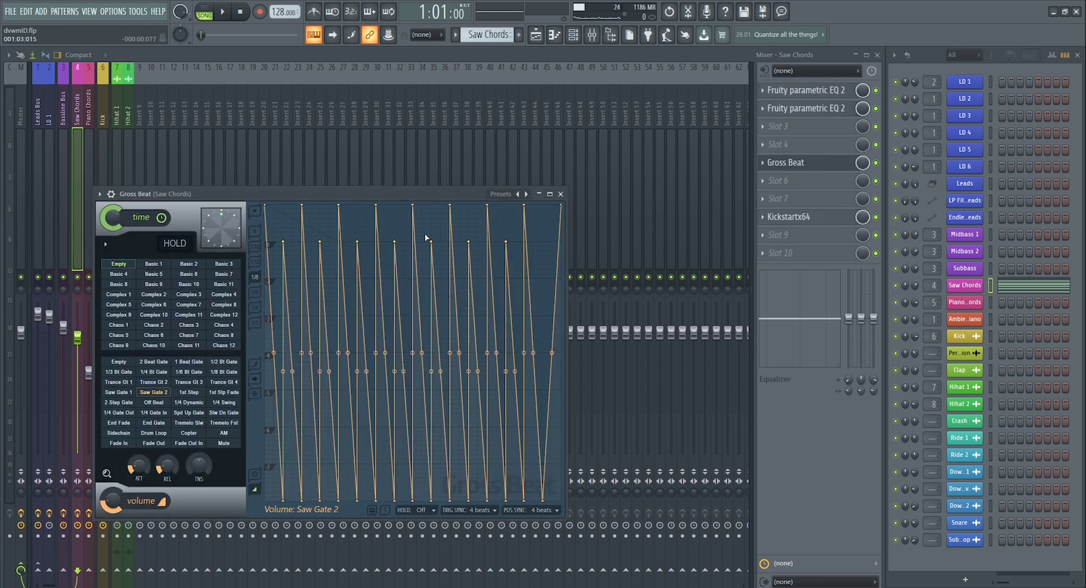
{"action": "left_click", "coordinate": [786, 163]}
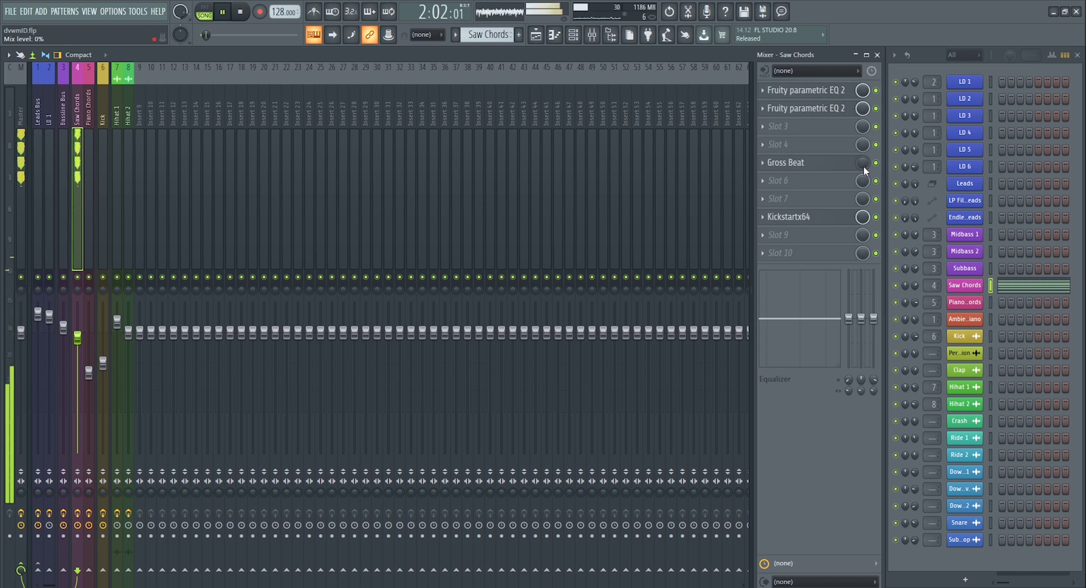
Compare the playing saw chords with the Gross Beat mix level at 0% and at 100%.
{"action": "key", "text": "space"}
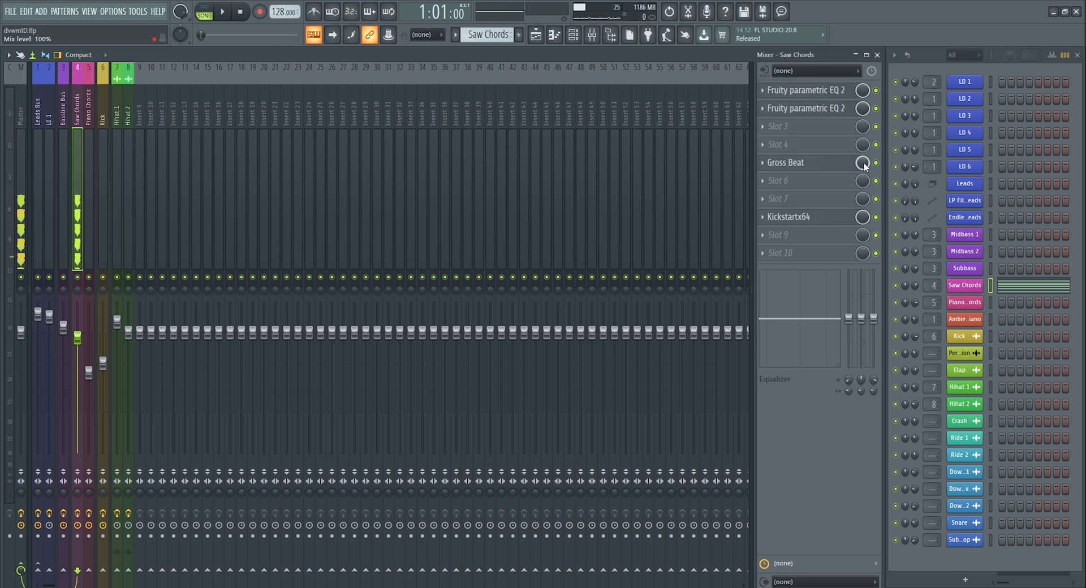
{"action": "key", "text": "space"}
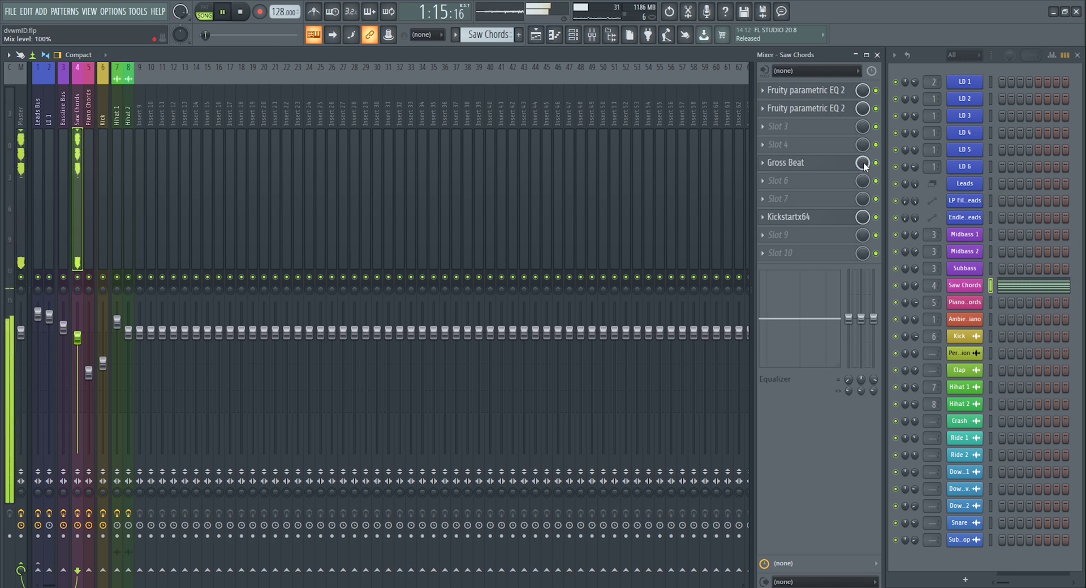
{"action": "key", "text": "space"}
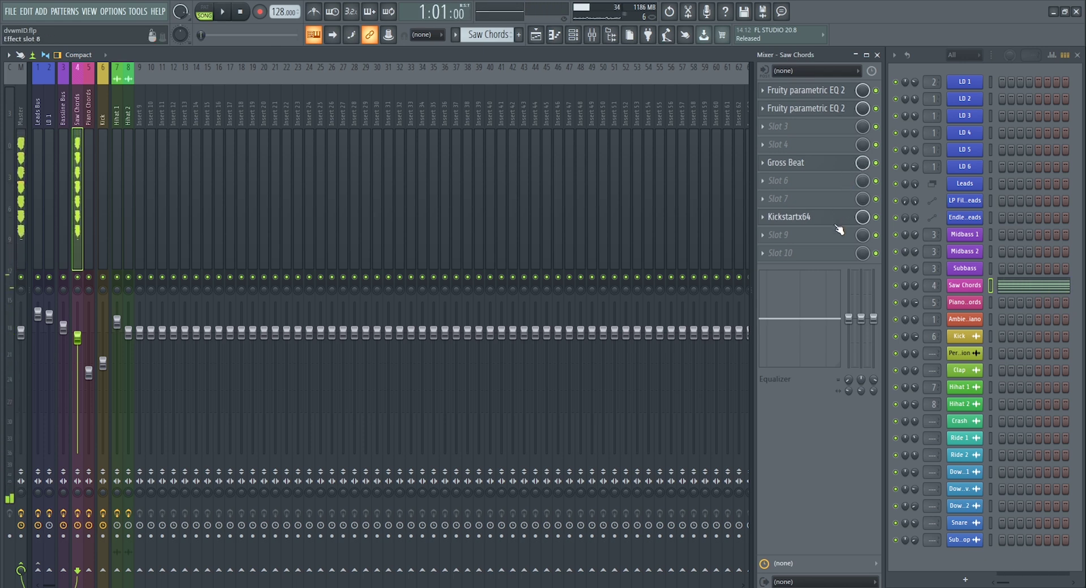
Examine the Kickstart sidechain settings on the Saw Chords mixer track and return to the arrangement.
{"action": "left_click", "coordinate": [833, 226]}
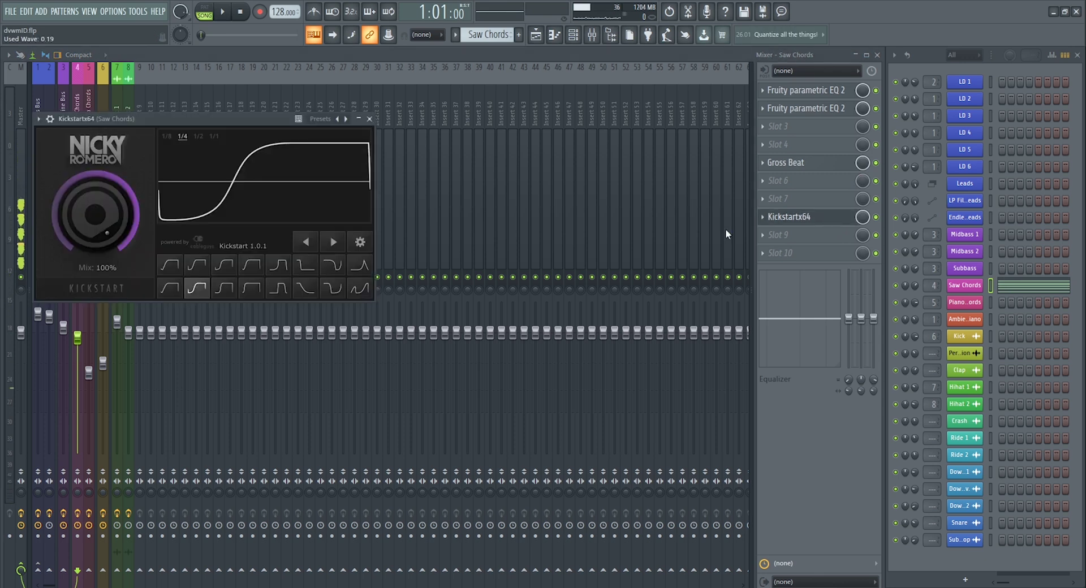
{"action": "left_click_drag", "start_coordinate": [150, 117], "coordinate": [219, 112]}
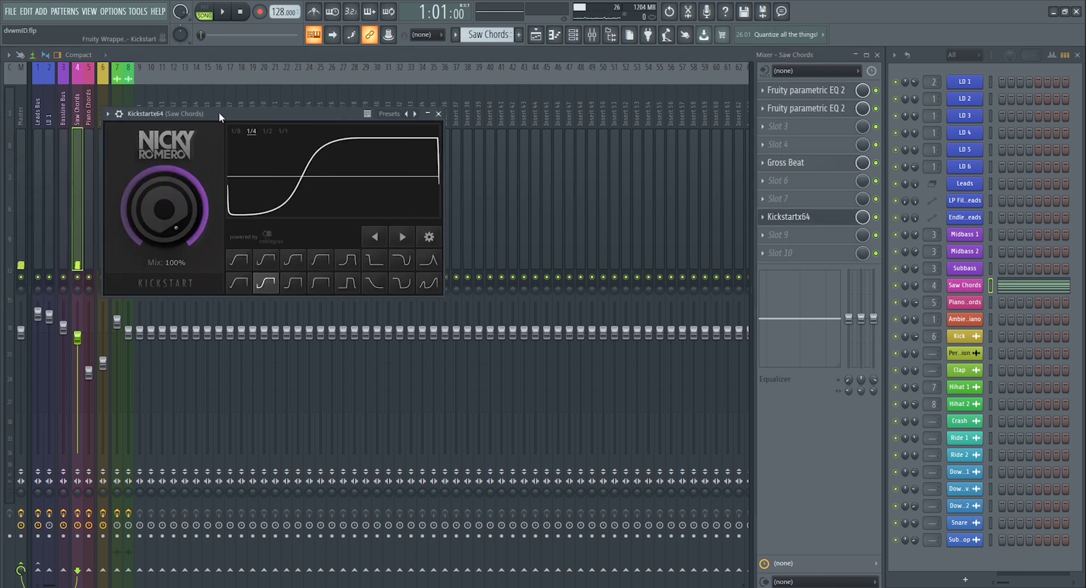
{"action": "left_click", "coordinate": [801, 222]}
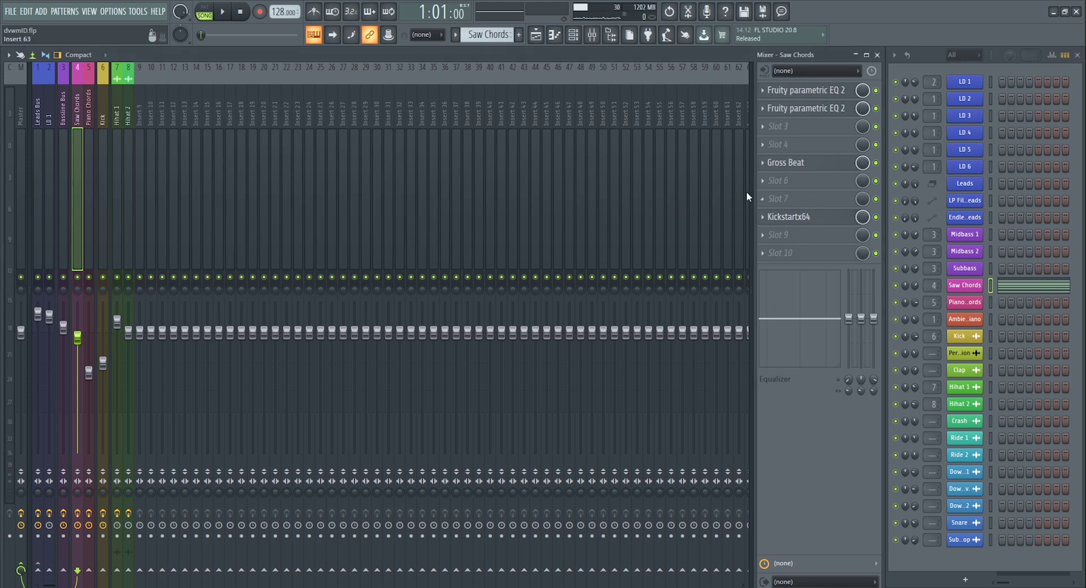
{"action": "left_click", "coordinate": [878, 56]}
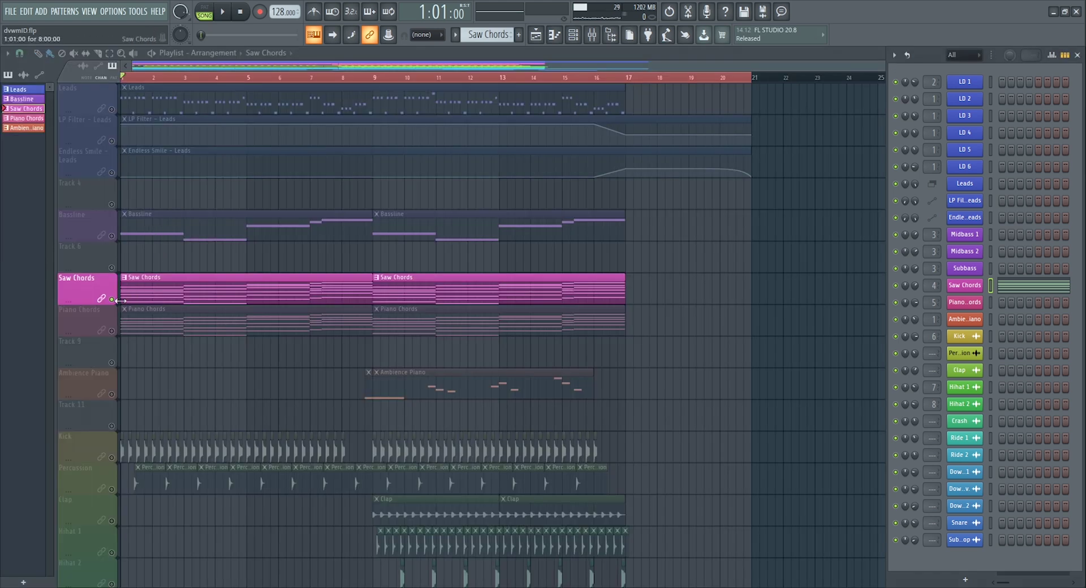
Solo the Piano Chords track and play it from the start with the channel list shown.
{"action": "key", "text": "F6"}
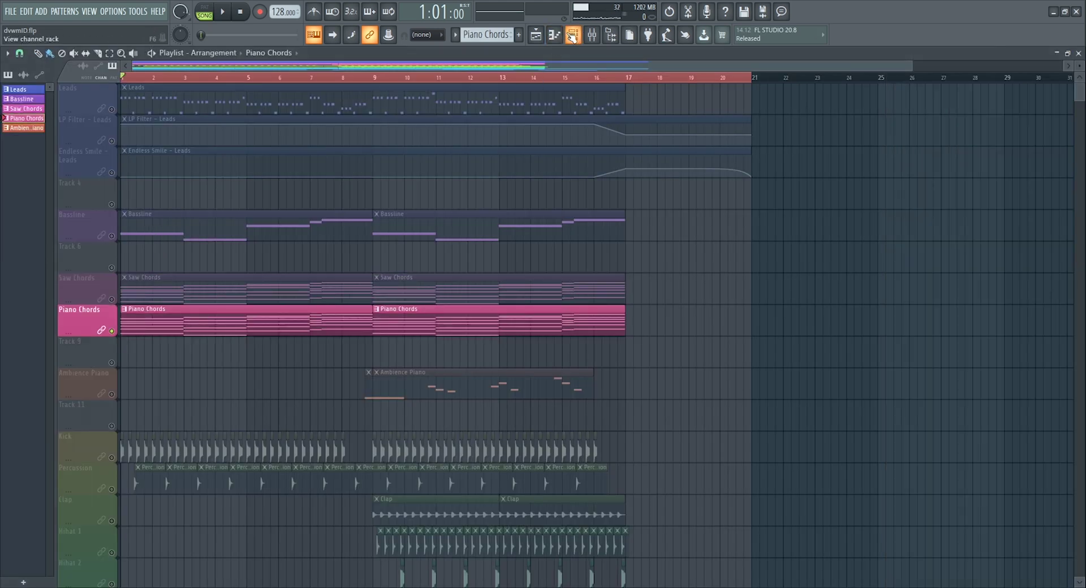
{"action": "left_click", "coordinate": [572, 35]}
{"action": "key", "text": "space"}
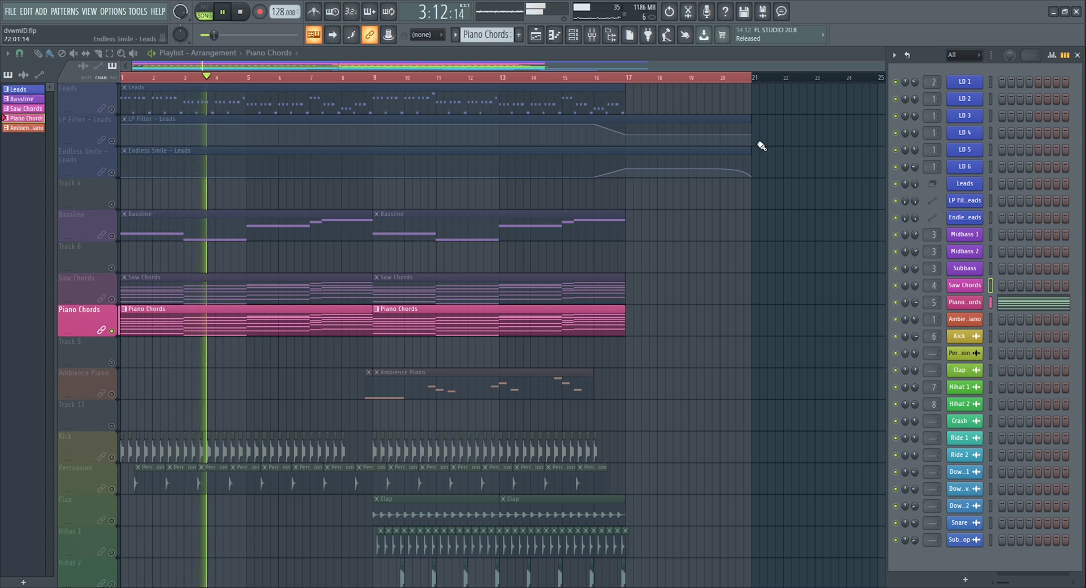
Show the Piano Chords track in the mixer with its instrument channel selected, and stop playback.
{"action": "left_click", "coordinate": [594, 38]}
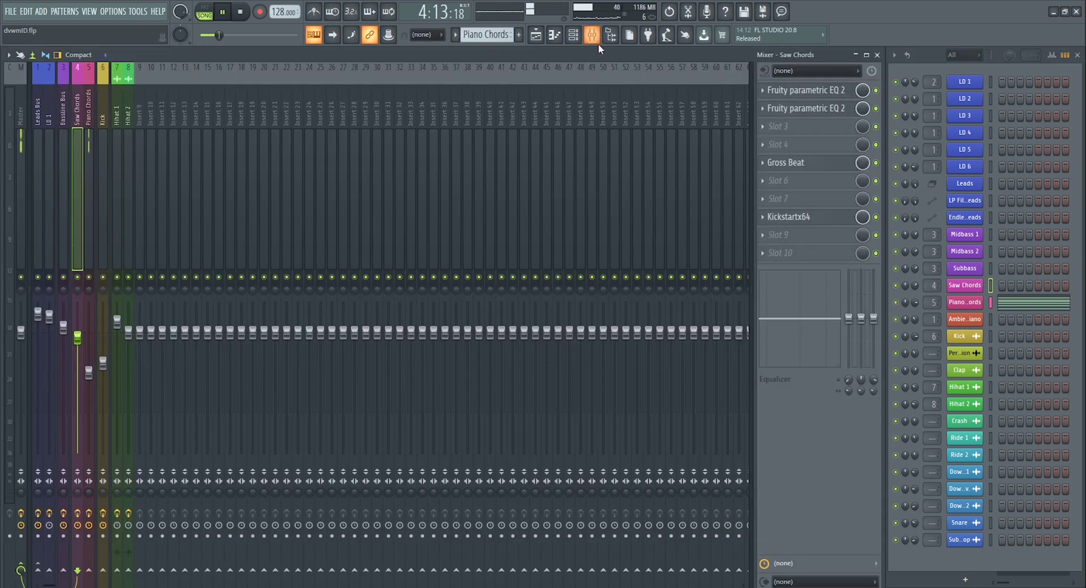
{"action": "left_click", "coordinate": [86, 163]}
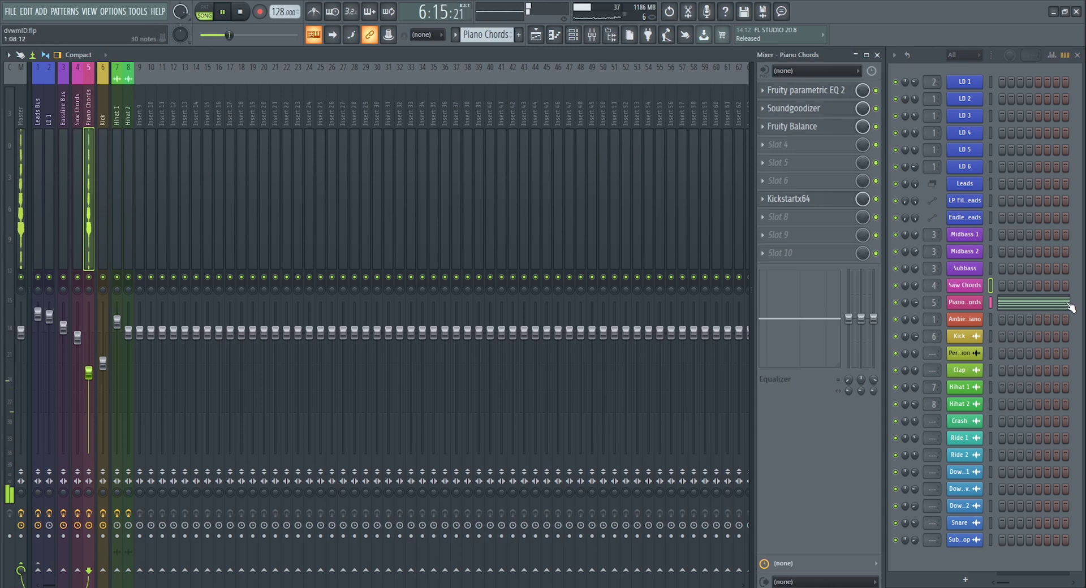
{"action": "left_click", "coordinate": [970, 306]}
{"action": "key", "text": "space"}
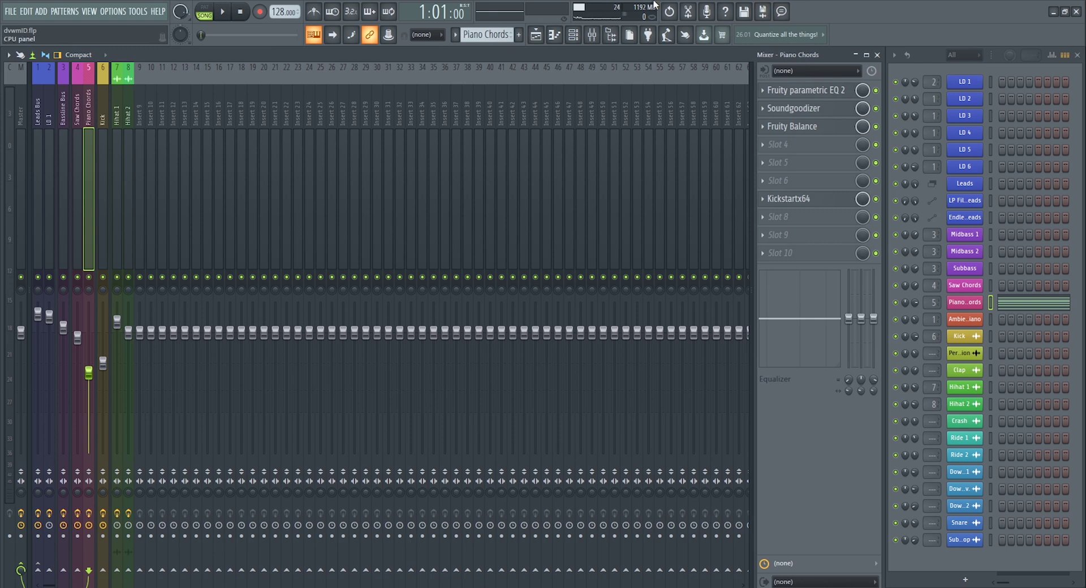
Review the Fruity parametric EQ 2 curve on the Piano Chords mixer track and open its Soundgoodizer.
{"action": "left_click", "coordinate": [825, 97]}
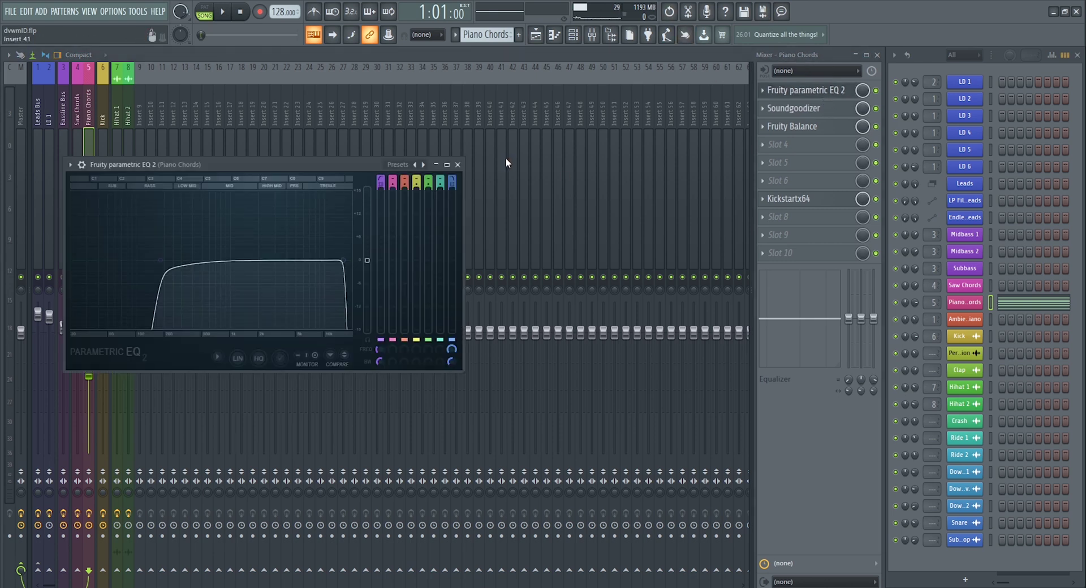
{"action": "left_click_drag", "start_coordinate": [271, 164], "coordinate": [545, 137]}
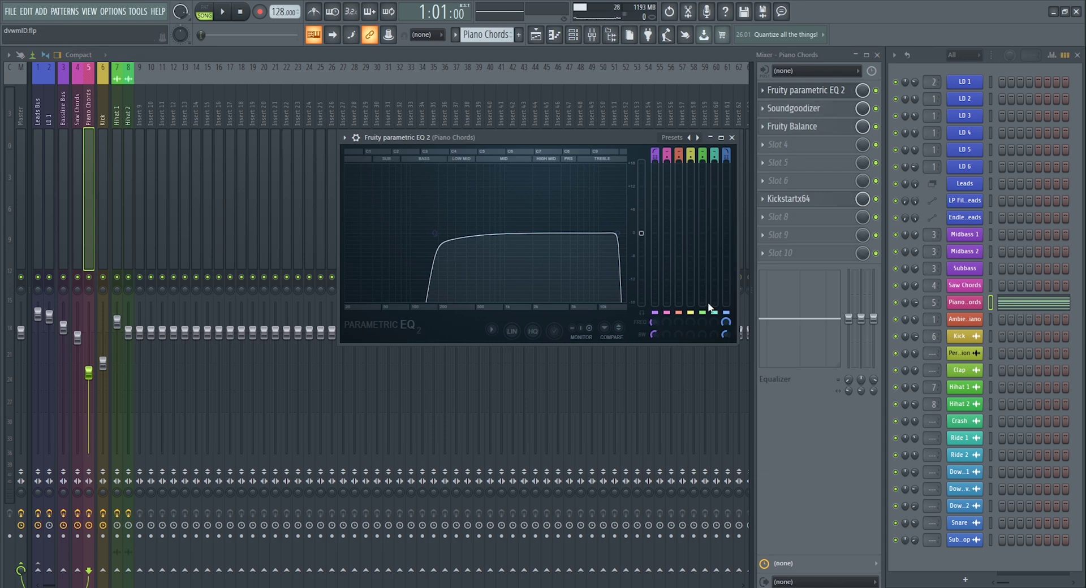
{"action": "left_click", "coordinate": [803, 90]}
{"action": "left_click", "coordinate": [812, 110]}
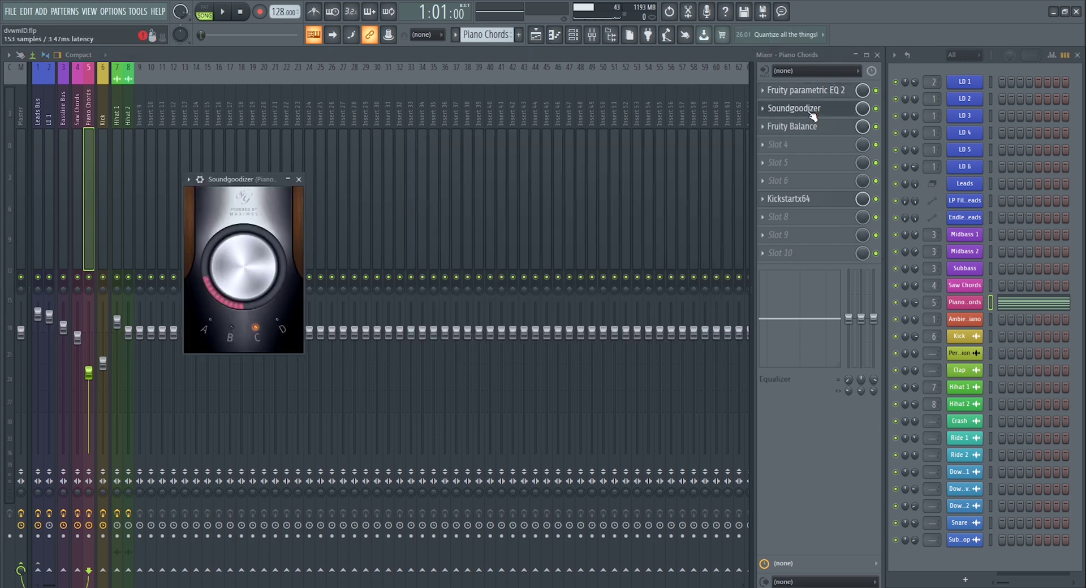